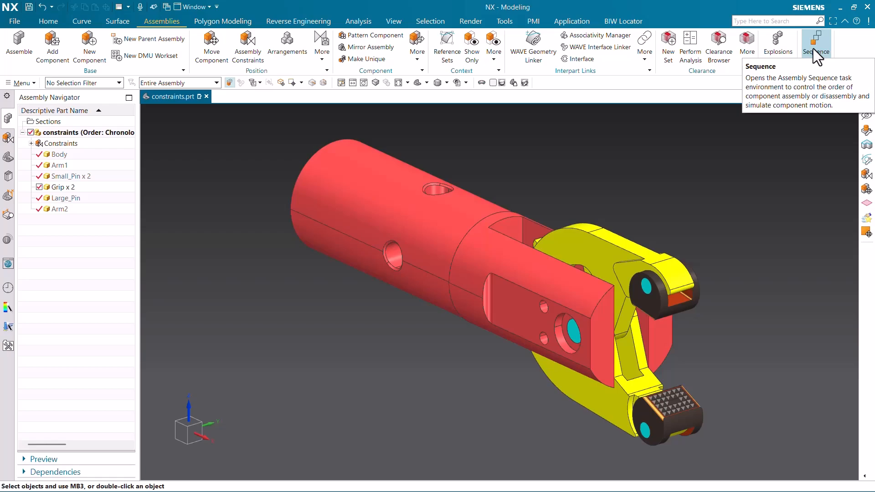
Customize the ribbon by finding the Assembly Sequence command with the search "sequence" and adding it beside the existing Sequence command
right_click(844, 45)
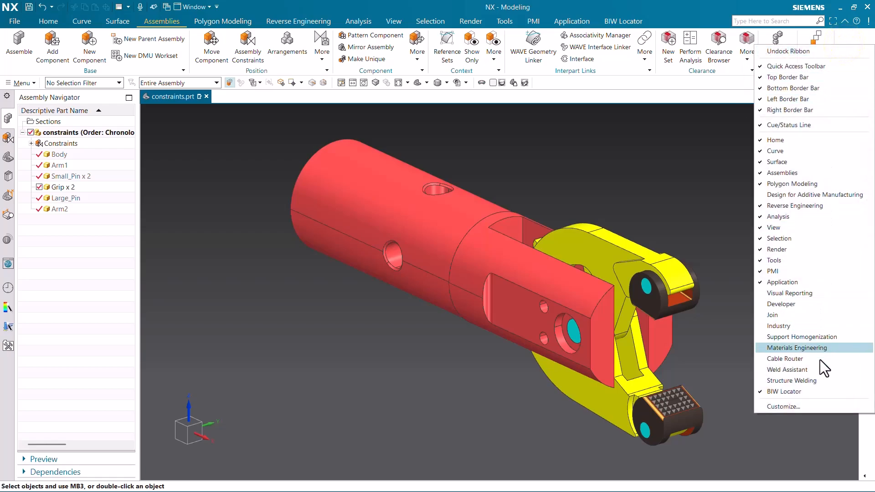
left_click(809, 407)
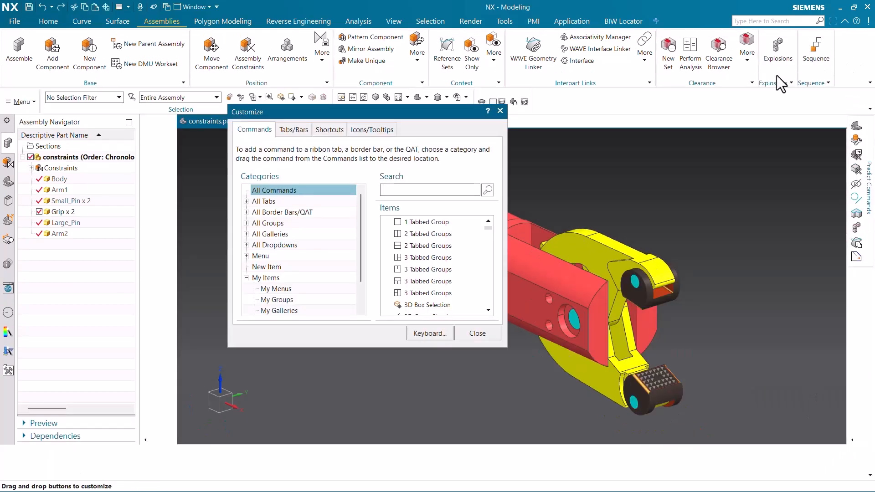
type("se")
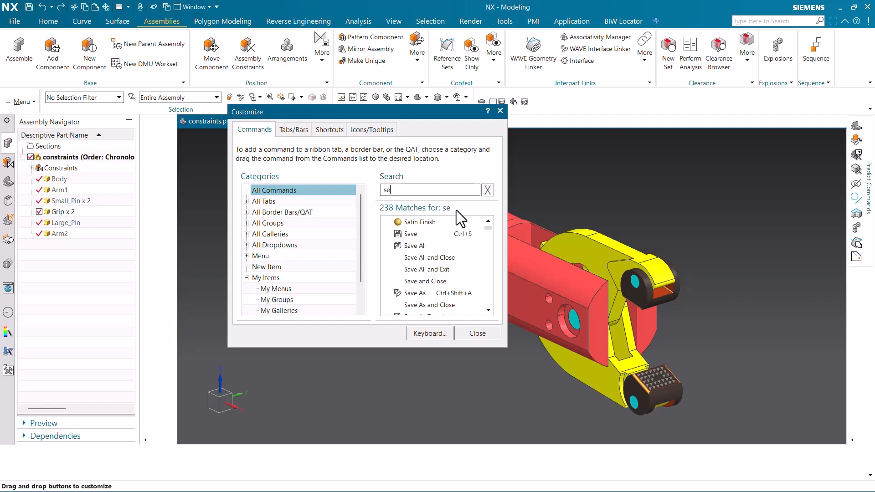
type("quence")
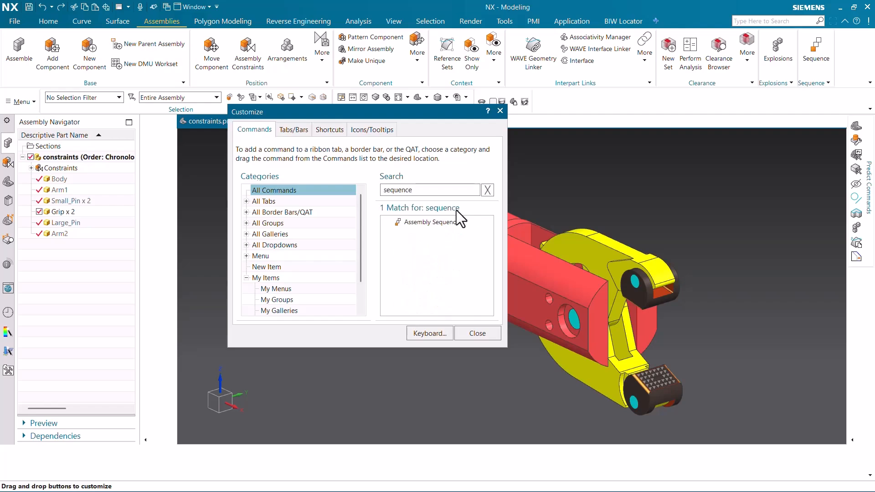
left_click_drag(448, 219, 824, 63)
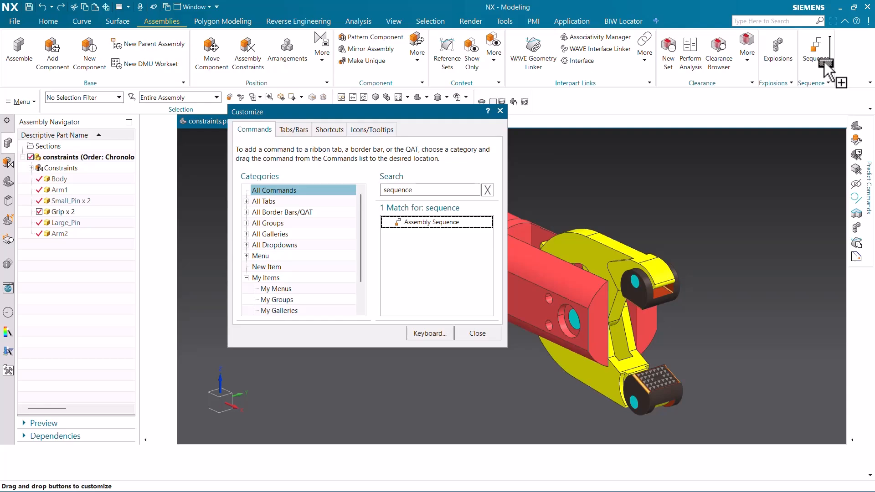
left_click_drag(826, 66, 848, 68)
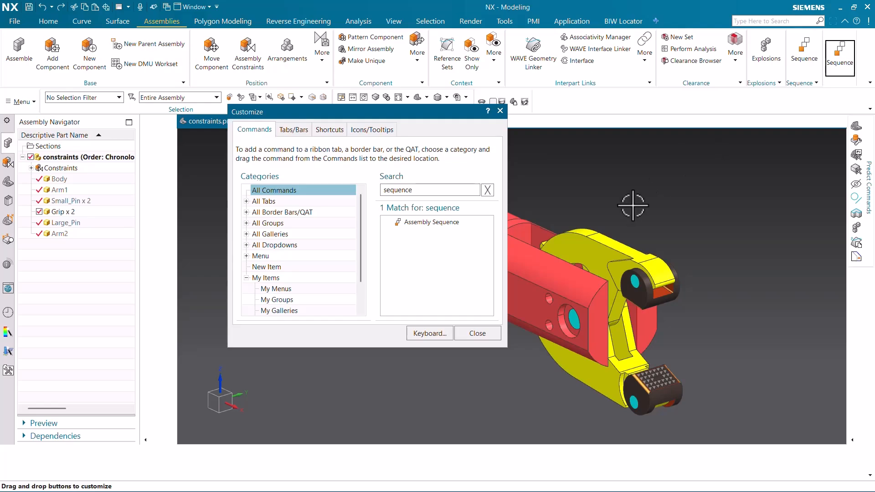
left_click(493, 336)
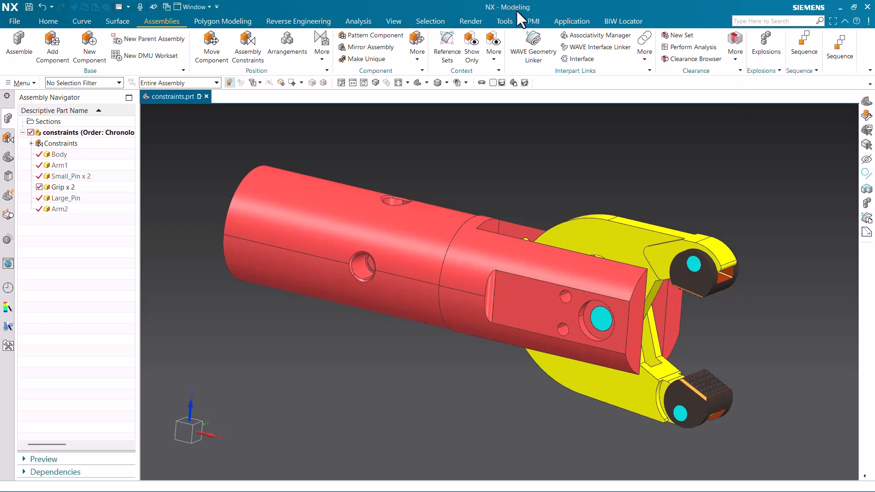
Enter the Assembly Sequence environment and display the step list of Sequence_1, keeping it as the context sequence
left_click(795, 52)
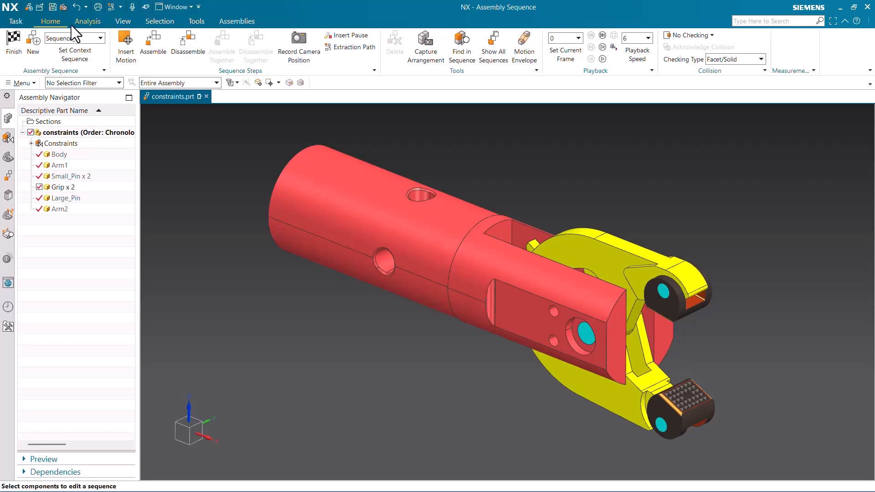
left_click(17, 43)
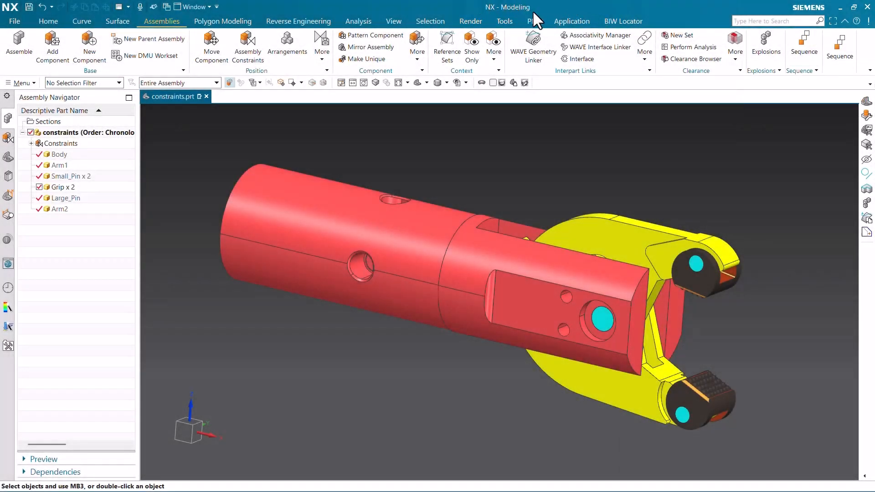
left_click(803, 53)
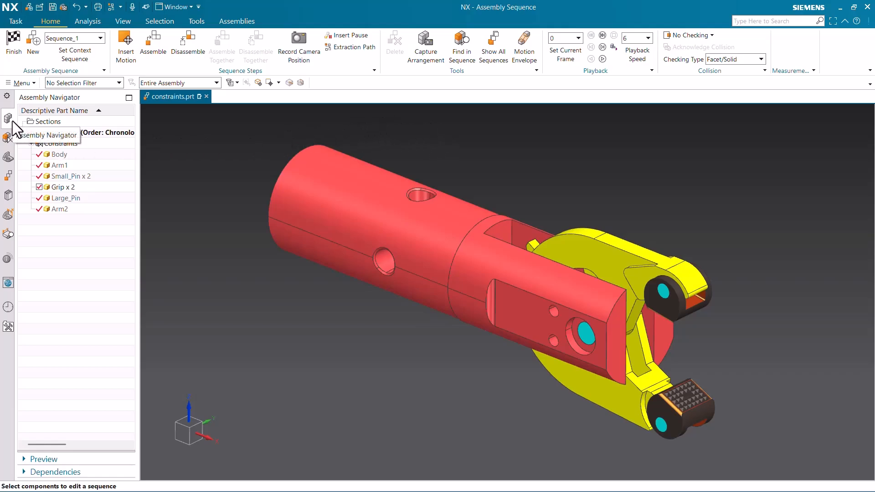
left_click(7, 176)
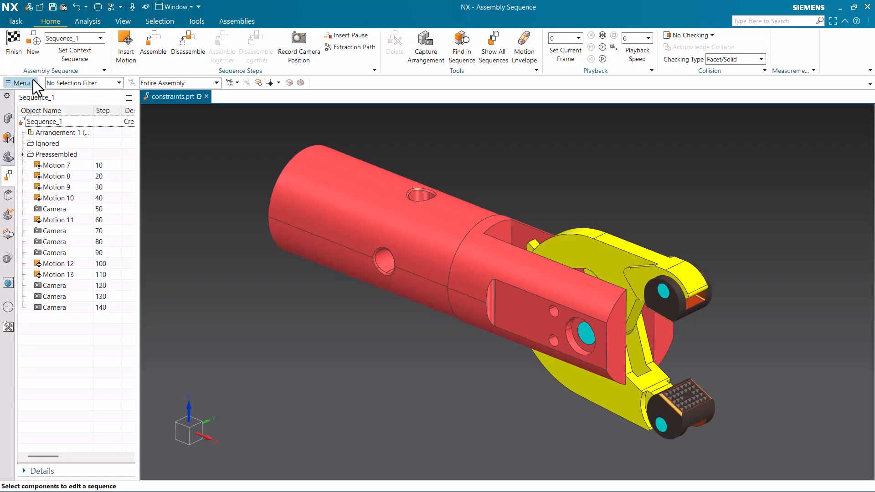
left_click(74, 39)
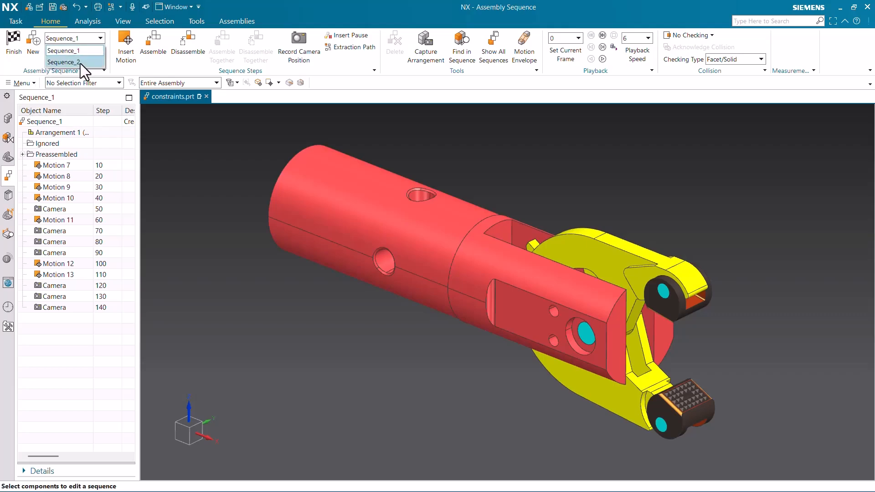
left_click(198, 125)
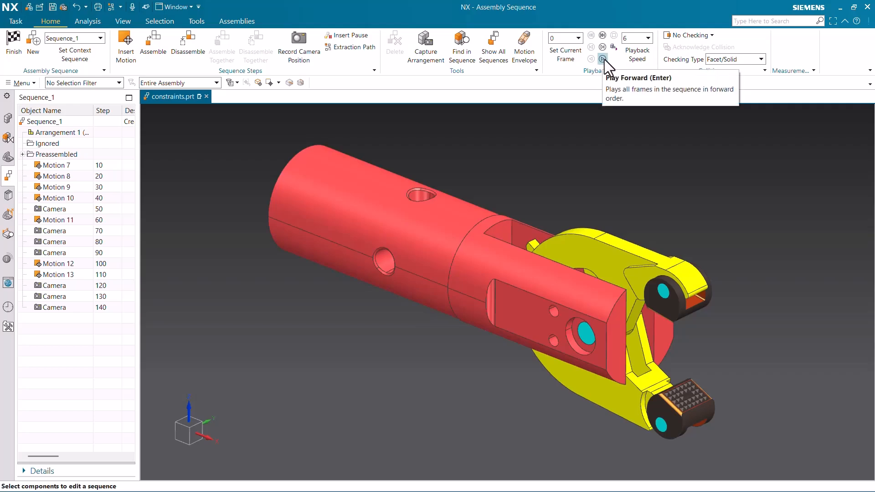
Play Sequence_1 forward to the exploded state, inspect the separated components, and play it backward to frame 0
left_click(602, 59)
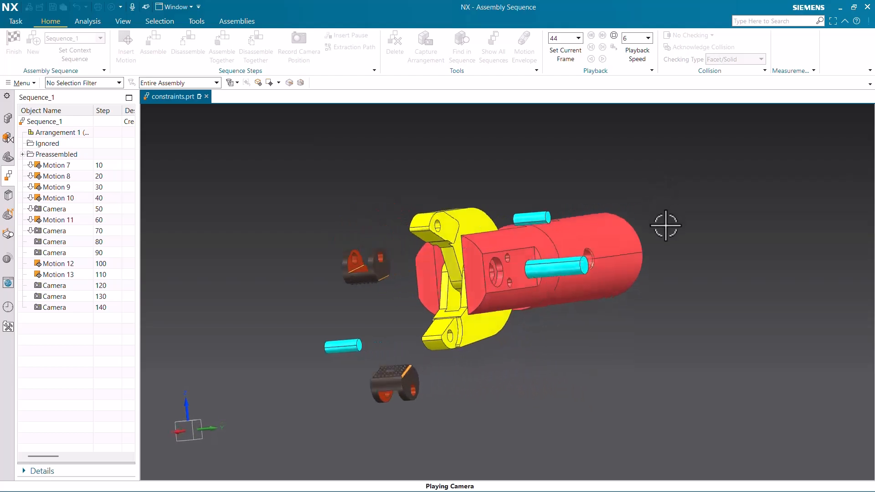
middle_click_drag(616, 266, 653, 268)
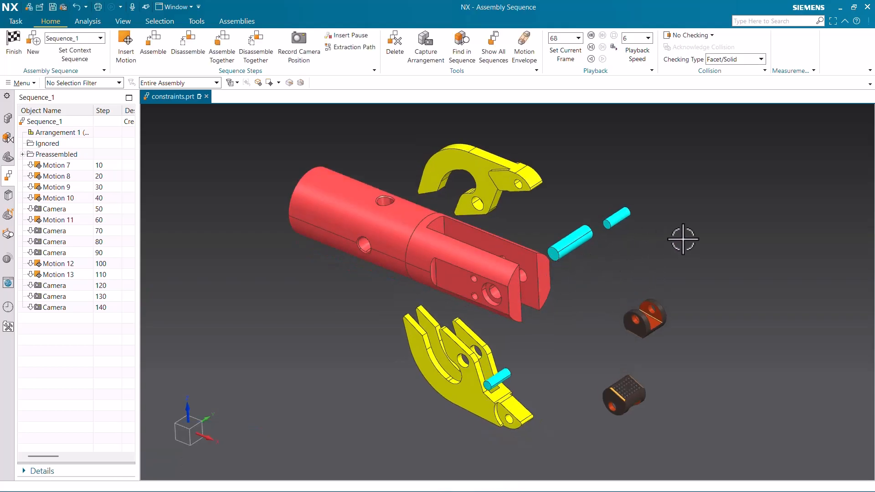
mouse_move(657, 264)
middle_mouse_down()
mouse_move(553, 270)
mouse_move(664, 254)
mouse_move(674, 263)
mouse_move(662, 269)
middle_mouse_up()
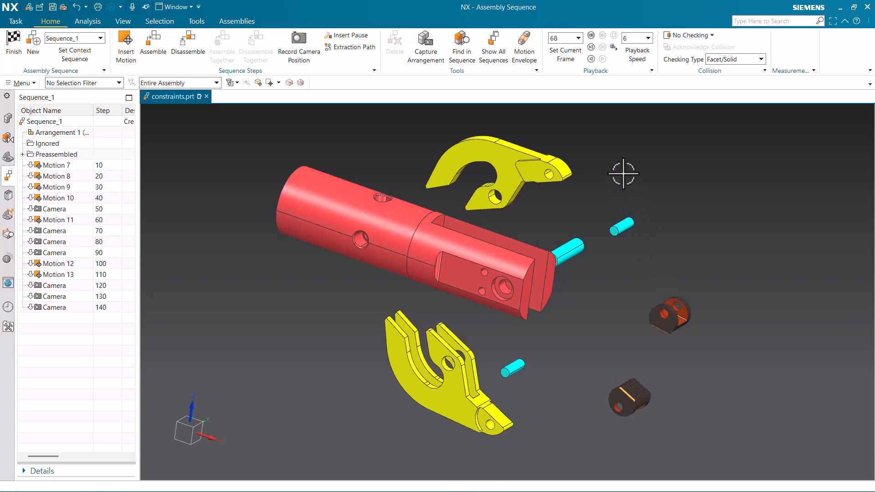
left_click(592, 60)
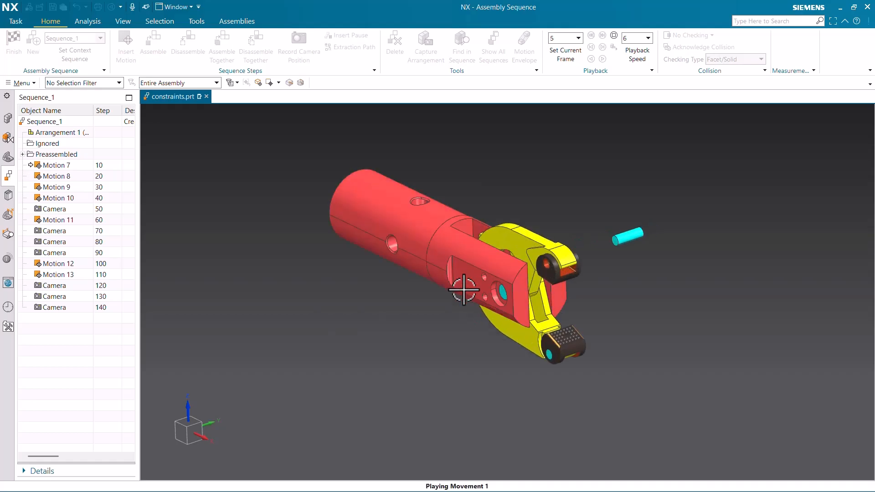
middle_click_drag(463, 288, 522, 359)
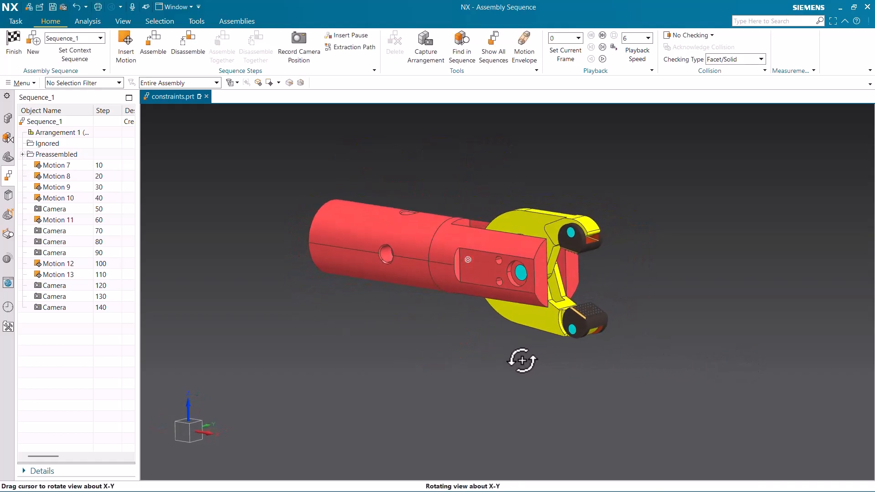
middle_click_drag(549, 184, 542, 273)
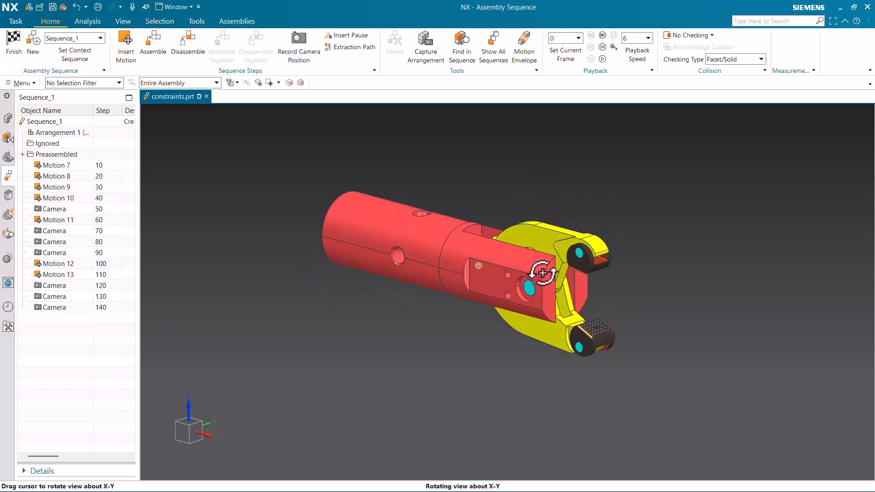
scroll(577, 244, "up", 1)
Make Sequence_2 the context sequence, play it through at playback speed 9, and rewind it to the start
left_click(100, 38)
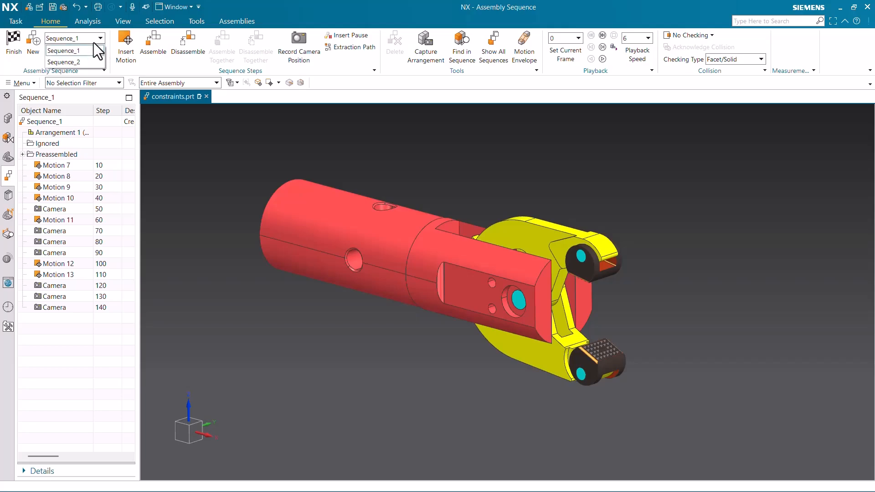
left_click(94, 62)
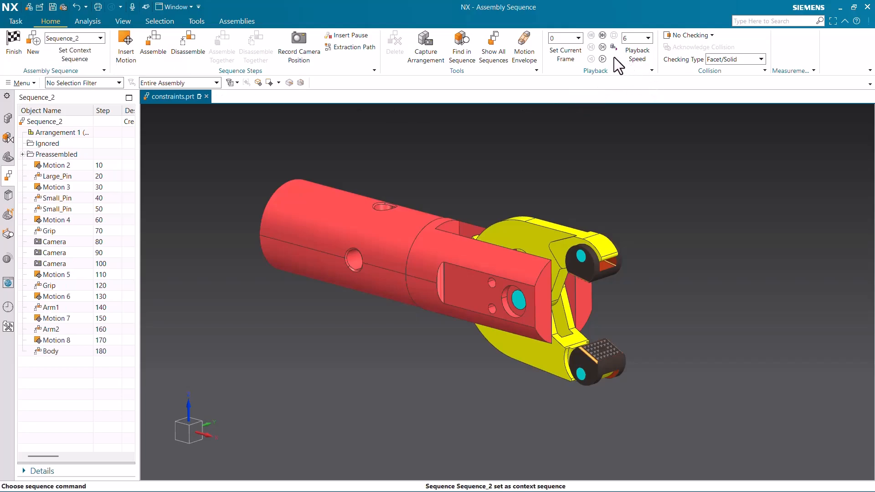
left_click(643, 38)
left_click(644, 142)
left_click(602, 58)
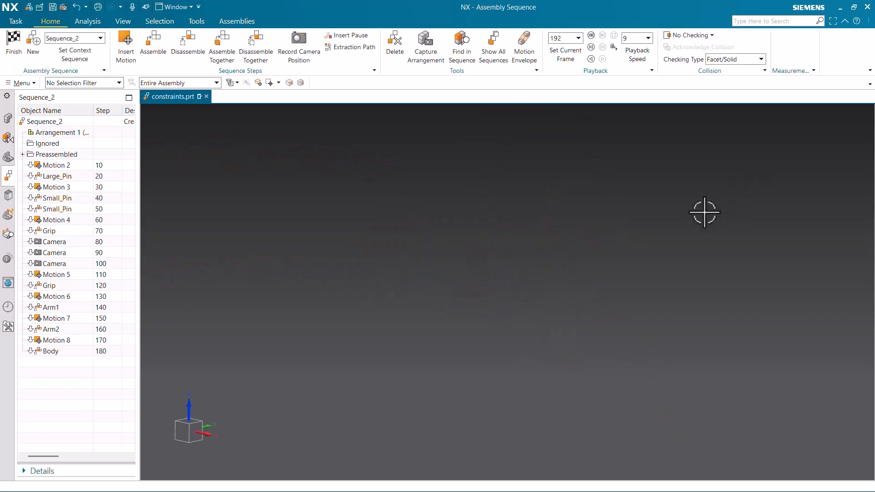
left_click(591, 36)
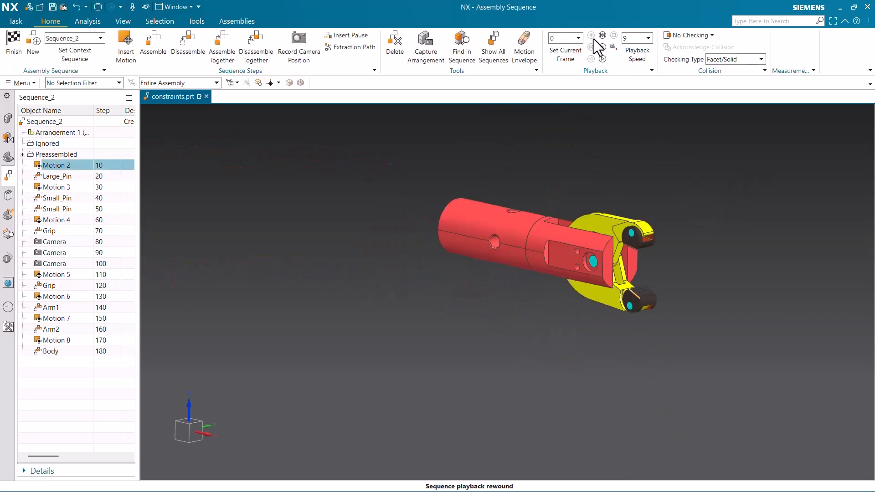
Switch the context back to Sequence_1, play it forward, stop it partway, and inspect the exploded gripper parts
left_click(73, 38)
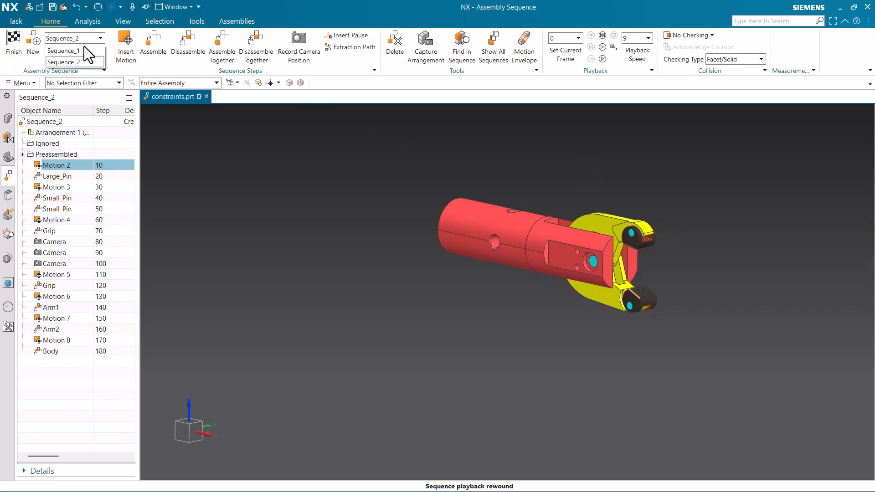
left_click(68, 47)
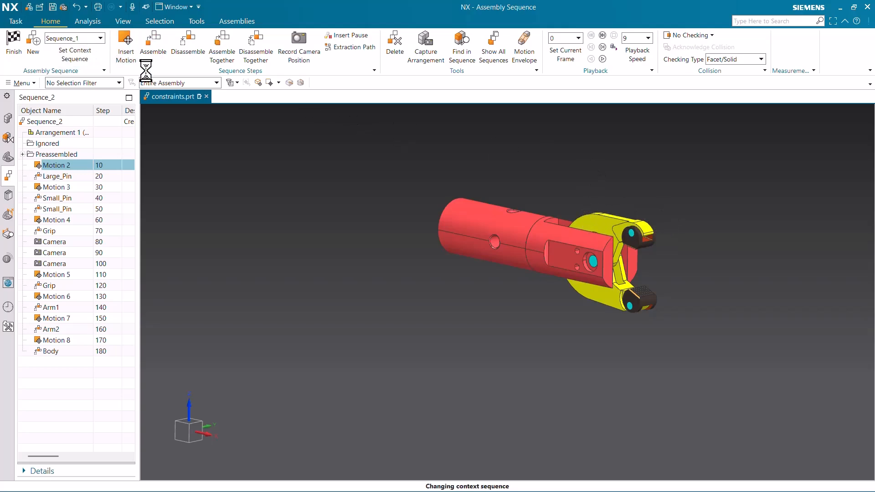
left_click(603, 58)
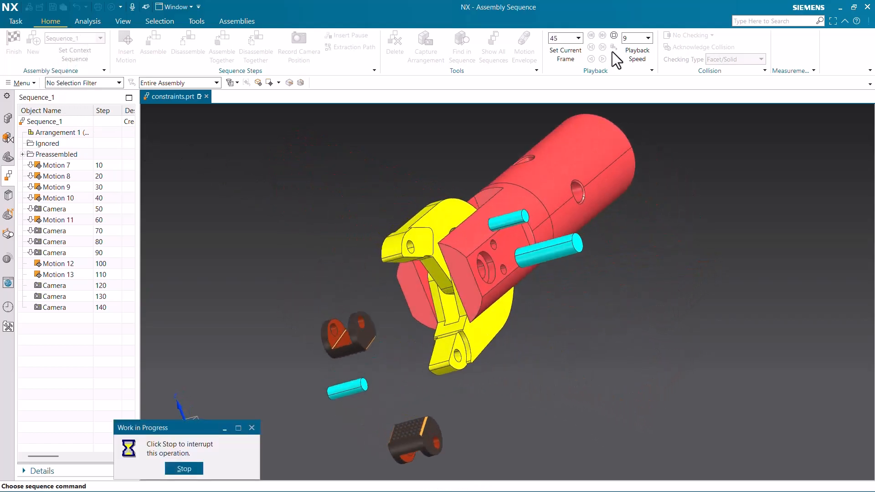
left_click(614, 35)
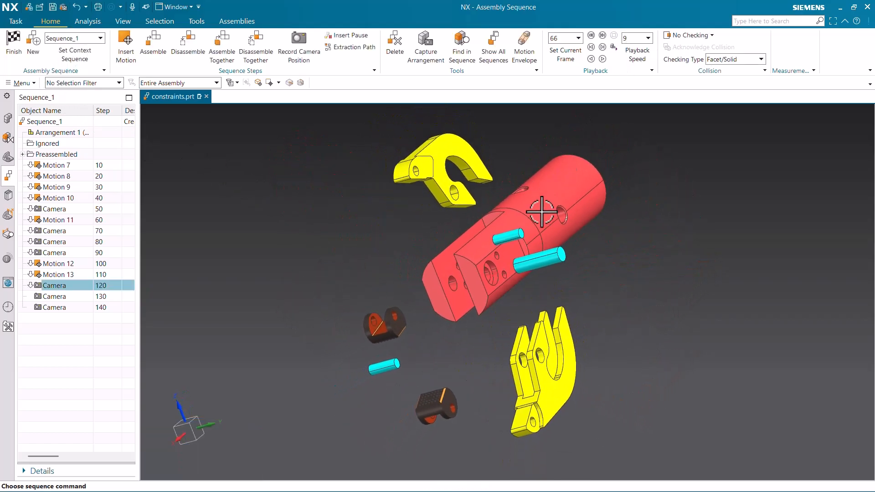
middle_click_drag(542, 211, 602, 228)
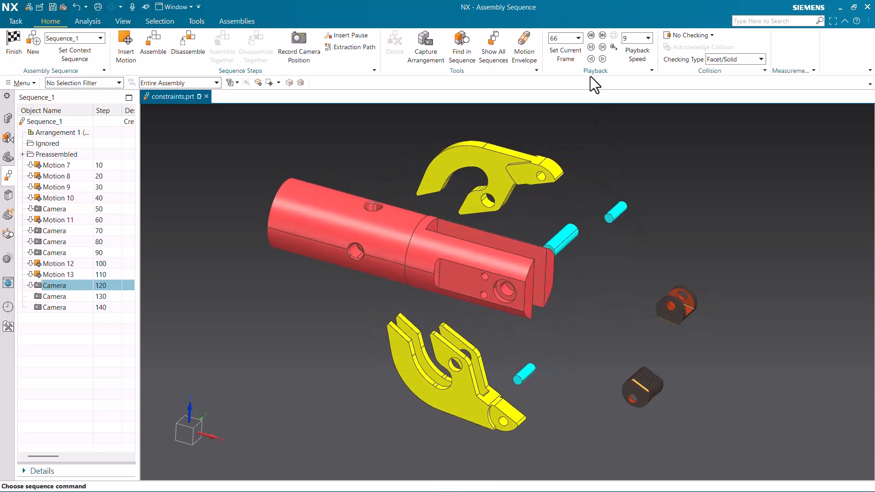
Switch the context to Sequence_2, play its disassembly, stop partway to inspect the remaining parts, and rewind to frame 0
left_click(61, 41)
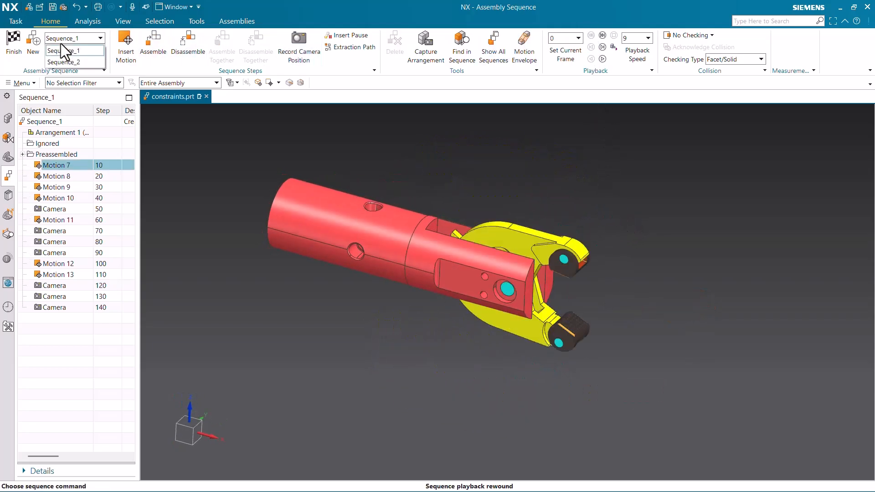
left_click(70, 61)
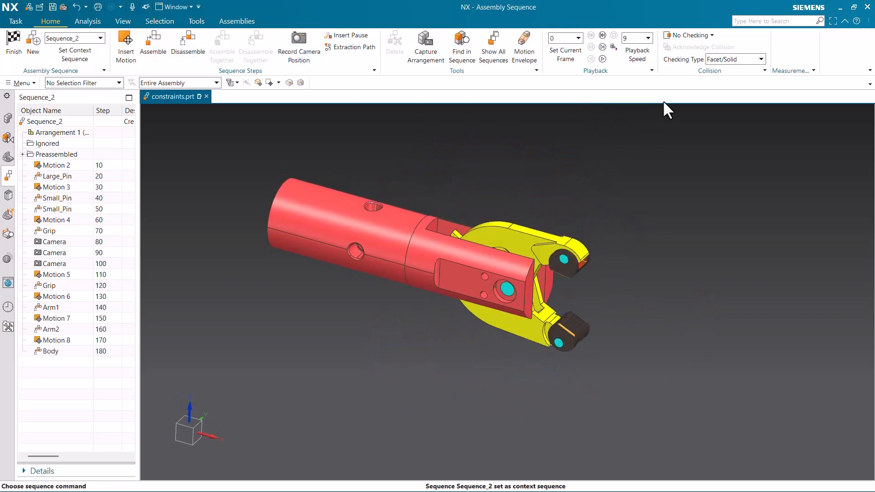
left_click(604, 59)
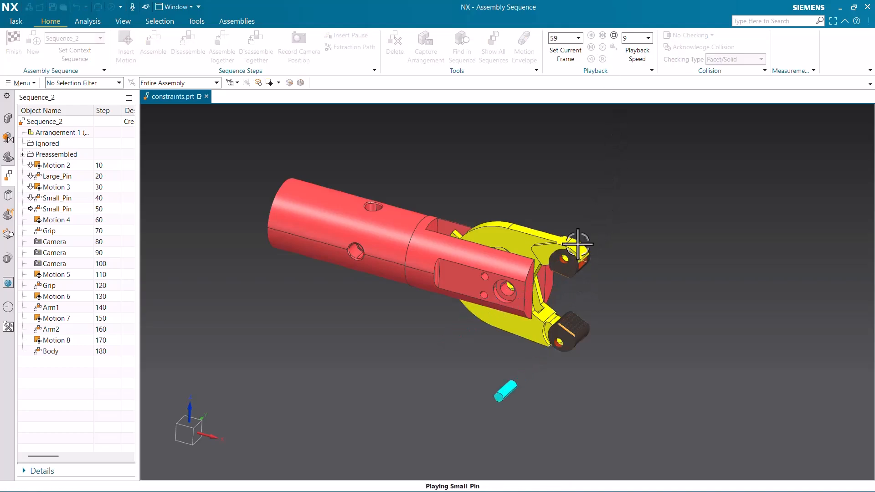
left_click(614, 34)
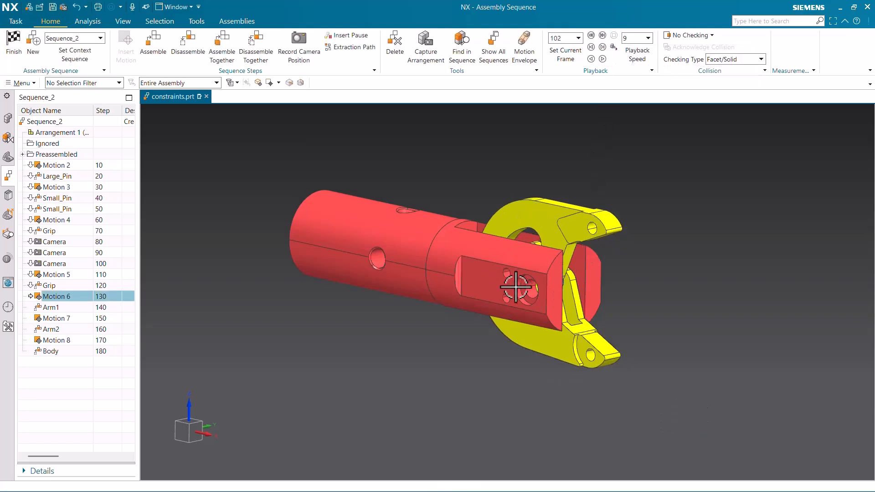
scroll(517, 288, "down", 1)
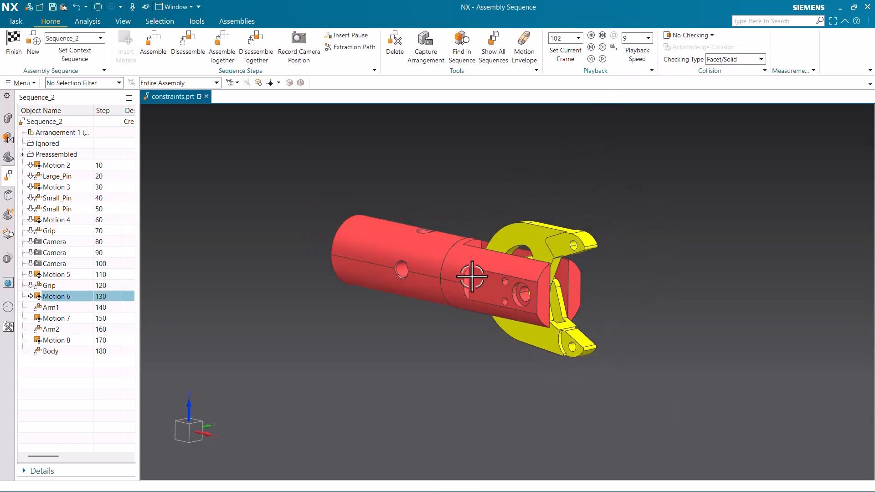
left_click(591, 35)
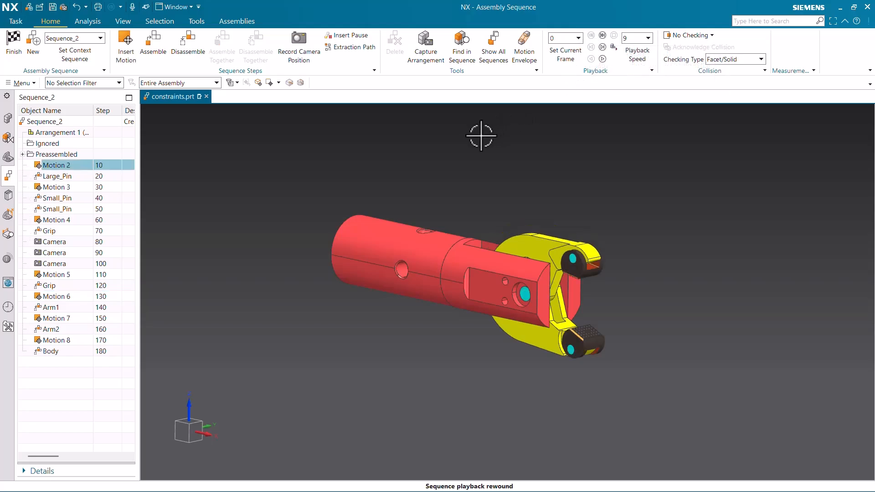
Create a new assembly sequence for the gripper assembly
left_click(32, 42)
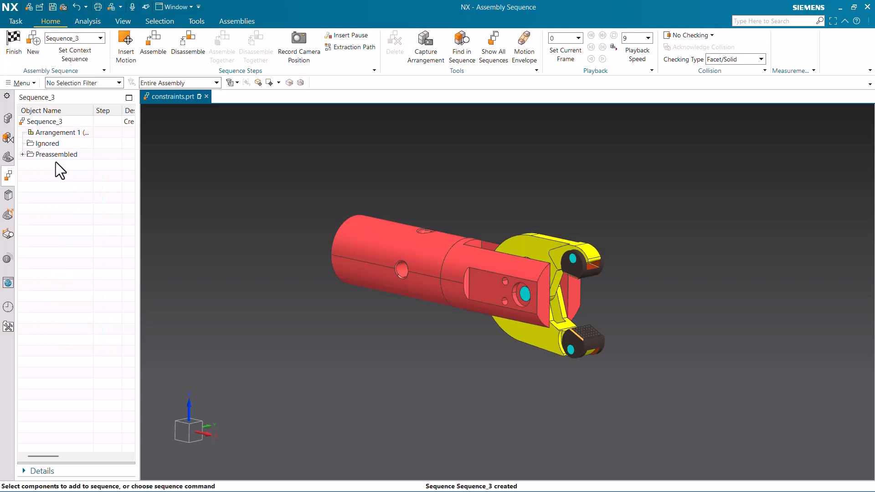
Make Sequence_1 the context sequence, play it forward to the end, and step frame by frame through its final camera positions
left_click(85, 39)
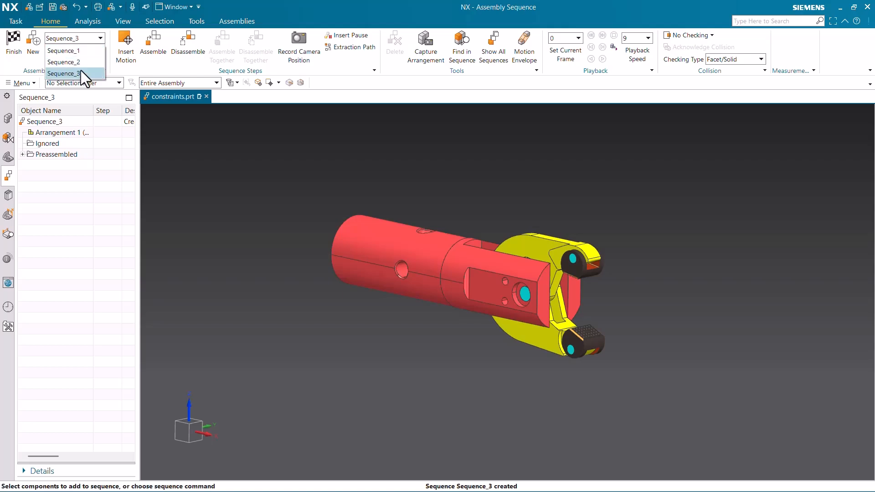
left_click(82, 51)
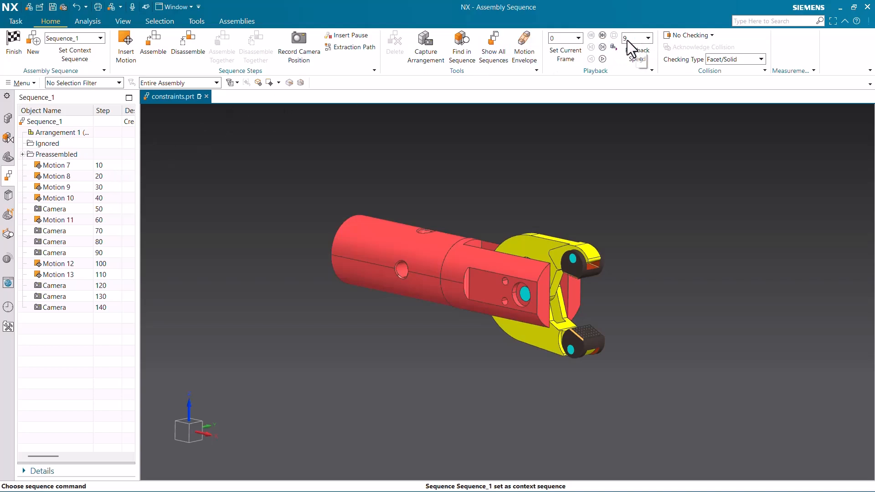
left_click(602, 35)
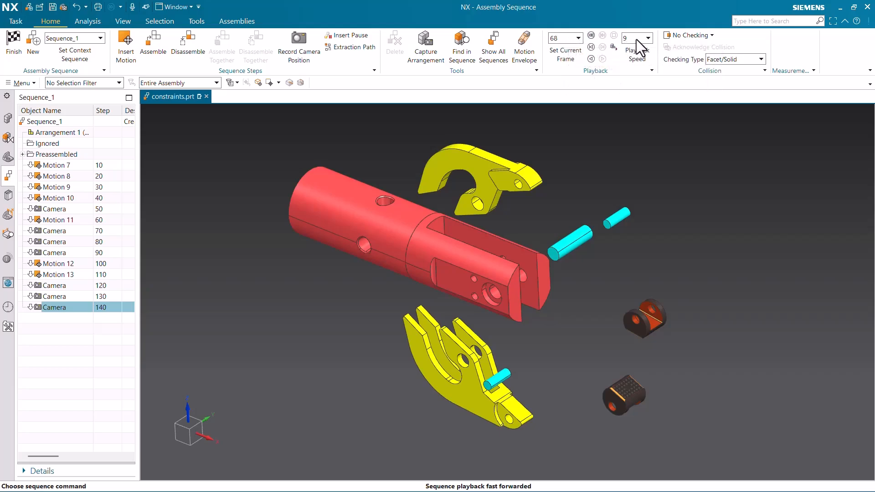
left_click(592, 47)
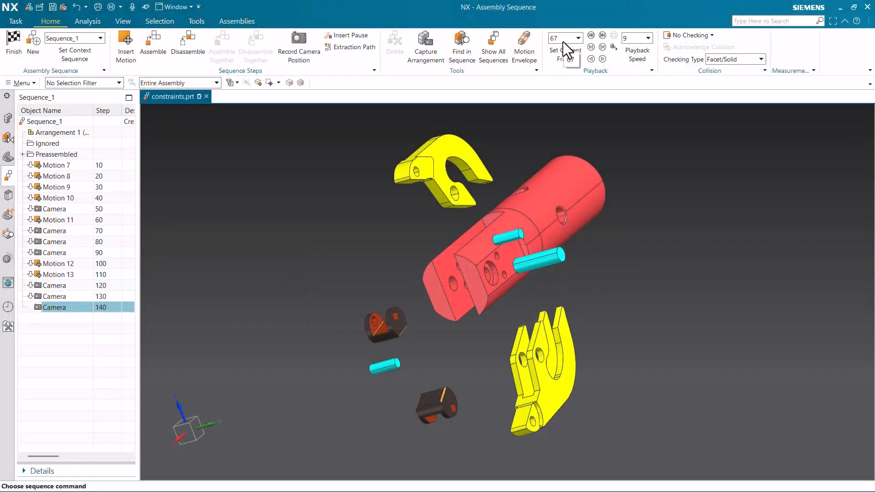
left_click(591, 47)
left_click(591, 47)
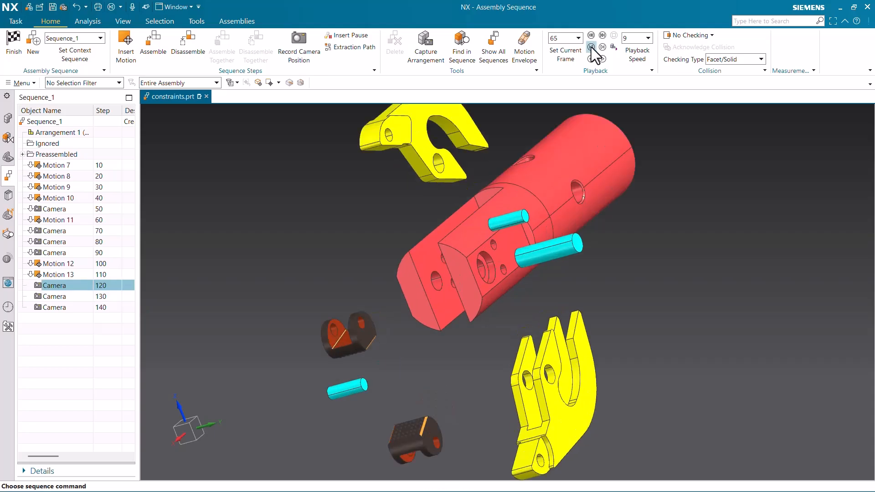
left_click(602, 47)
middle_click_drag(504, 182, 464, 264)
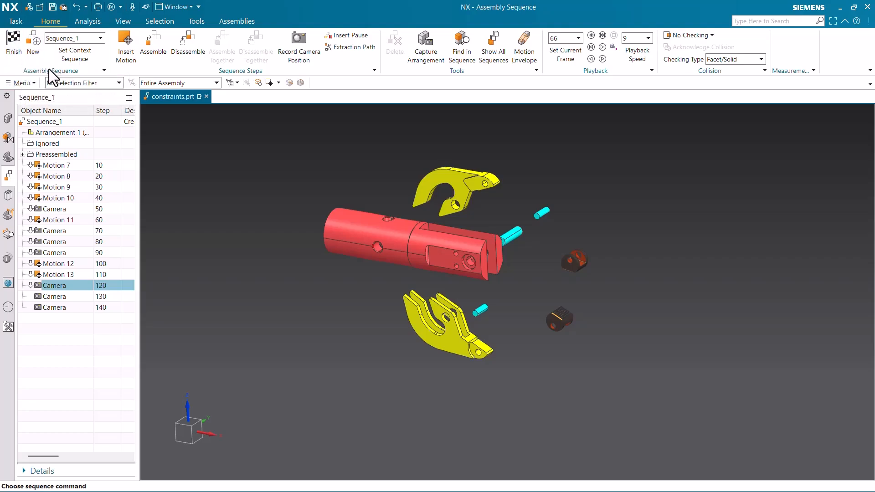
Exit and re-enter the assembly sequencing environment, set Sequence_3 as the context sequence, and display its sequence tree
left_click(15, 48)
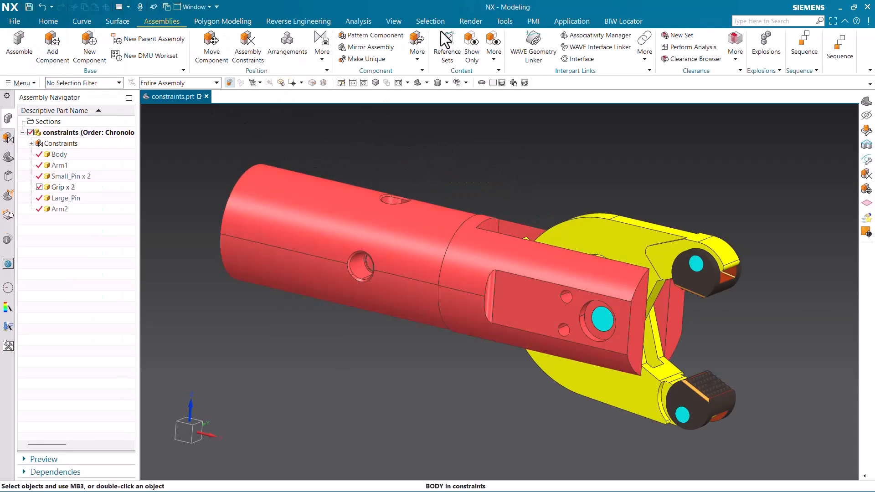
left_click(846, 53)
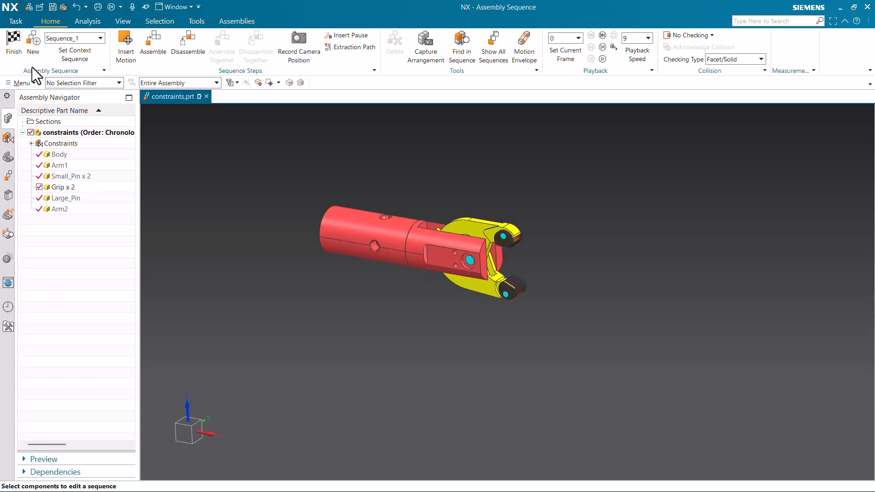
left_click(53, 42)
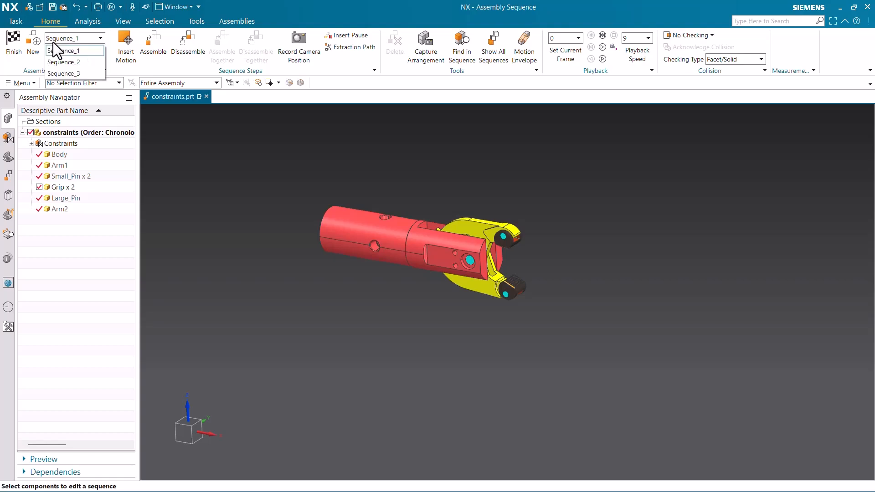
left_click(63, 72)
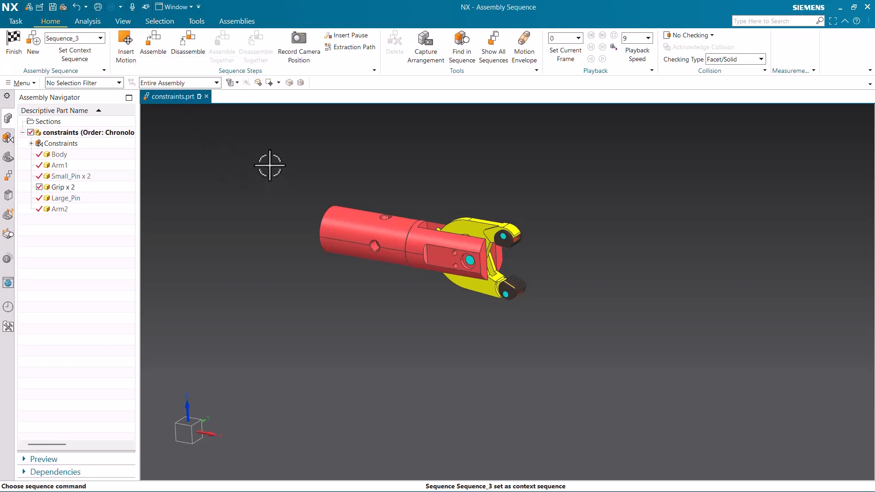
left_click(8, 176)
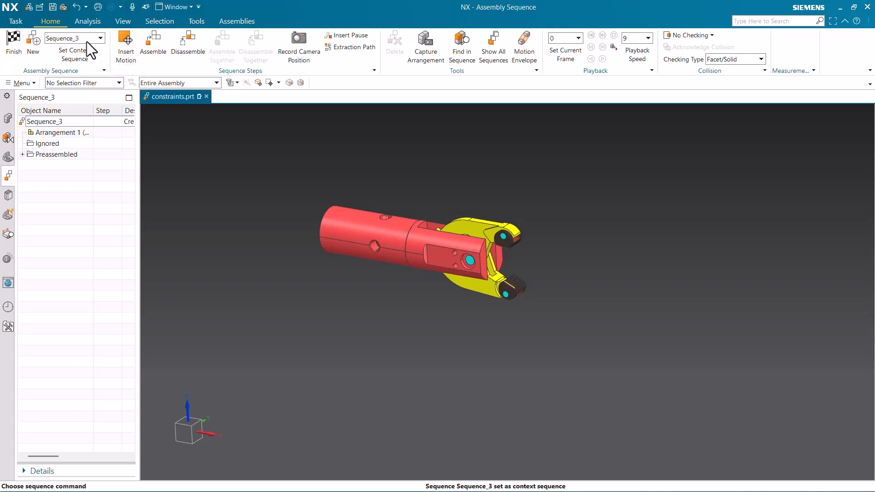
Switch the context to Sequence_2 to review its steps and return to Sequence_3
left_click(100, 39)
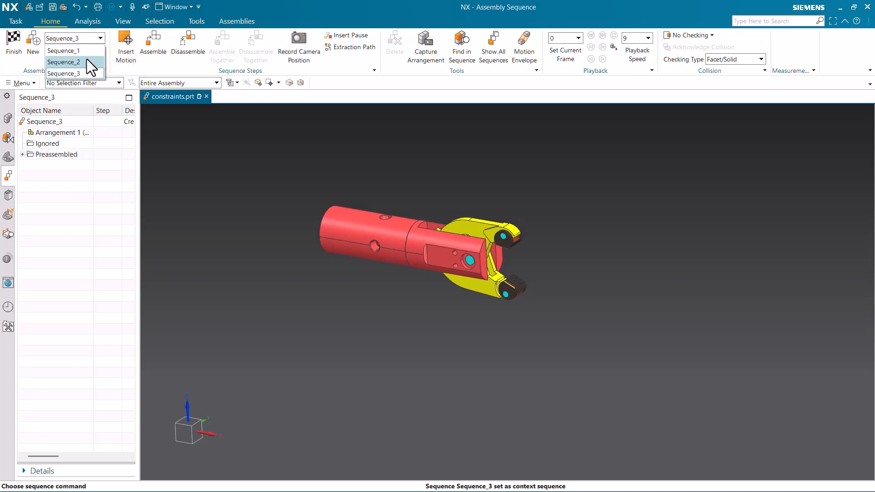
left_click(86, 59)
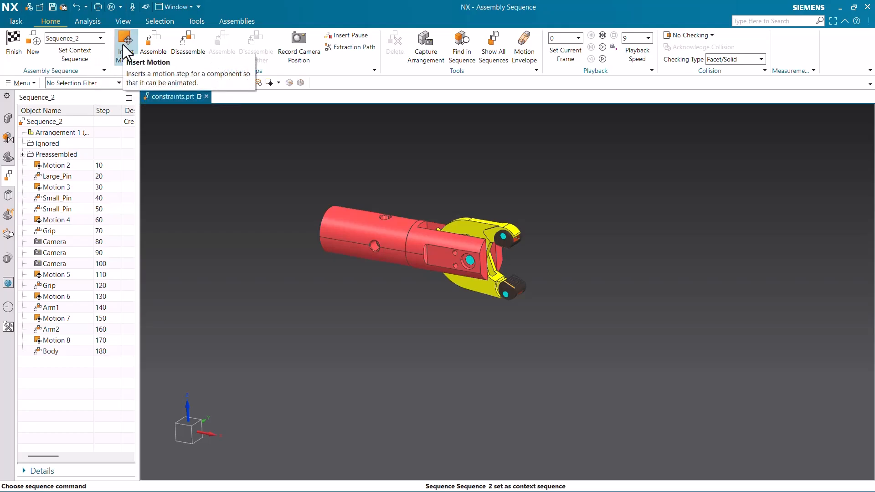
left_click(101, 39)
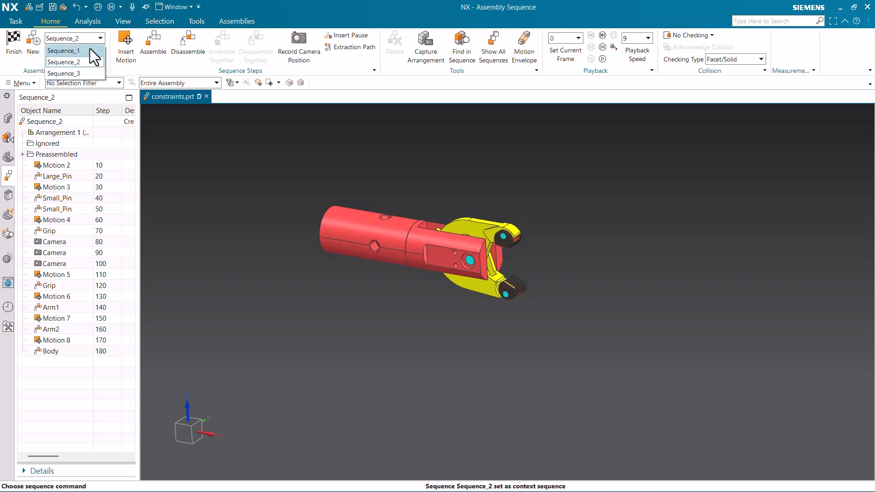
left_click(89, 73)
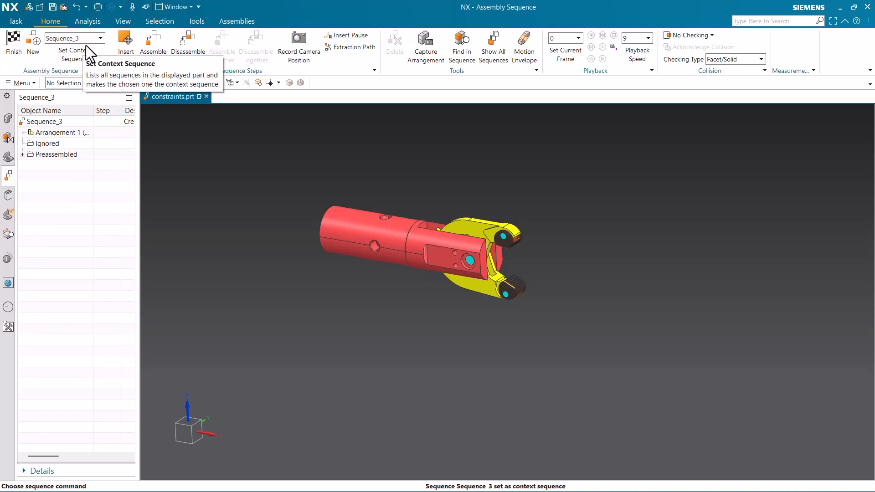
Set the motion recording preferences to Automatic step size calculation with a finer step size, and exit motion recording
left_click(127, 40)
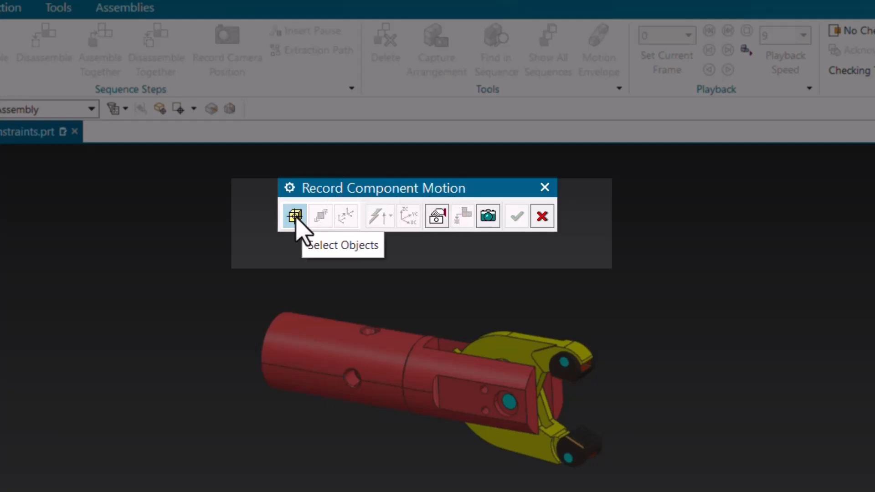
left_click(438, 217)
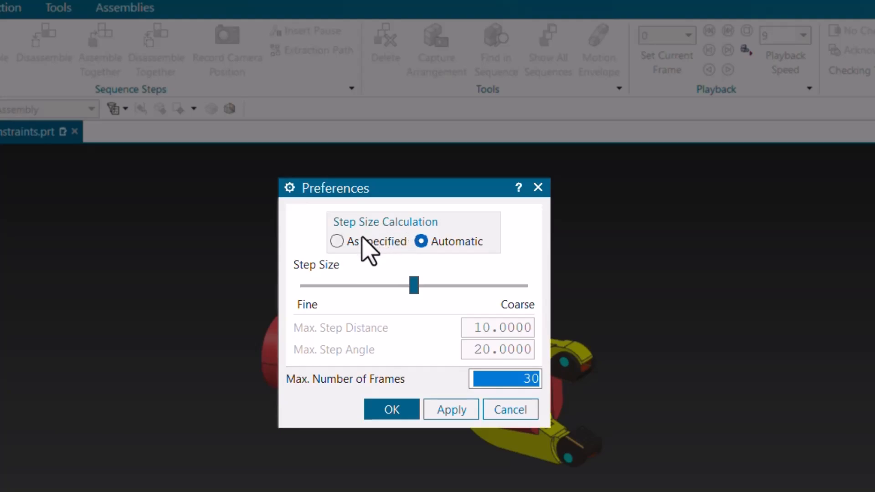
left_click(363, 239)
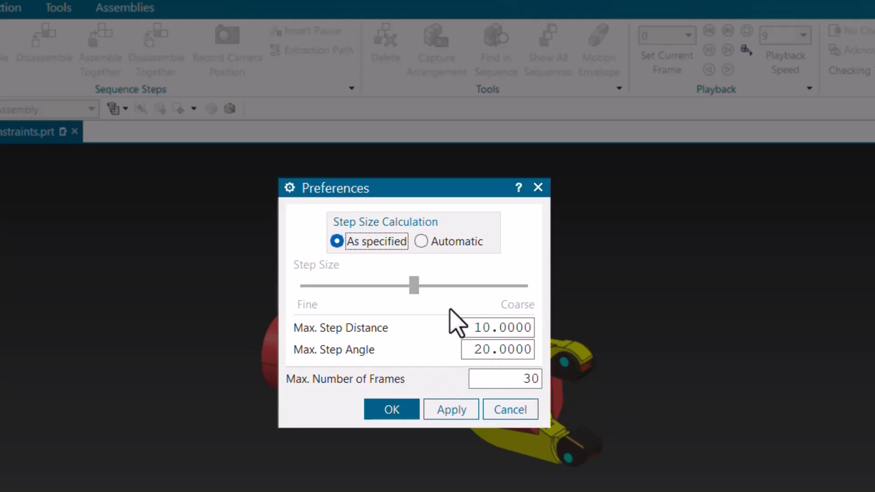
left_click(432, 247)
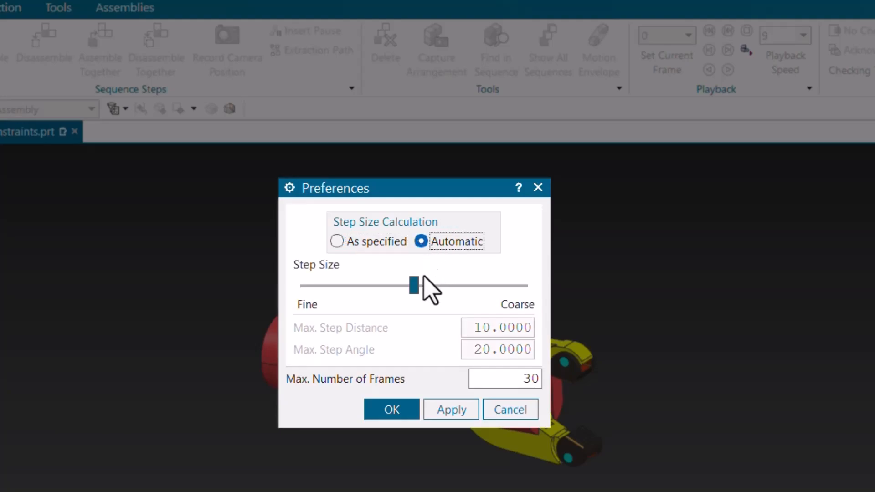
left_click_drag(414, 286, 371, 287)
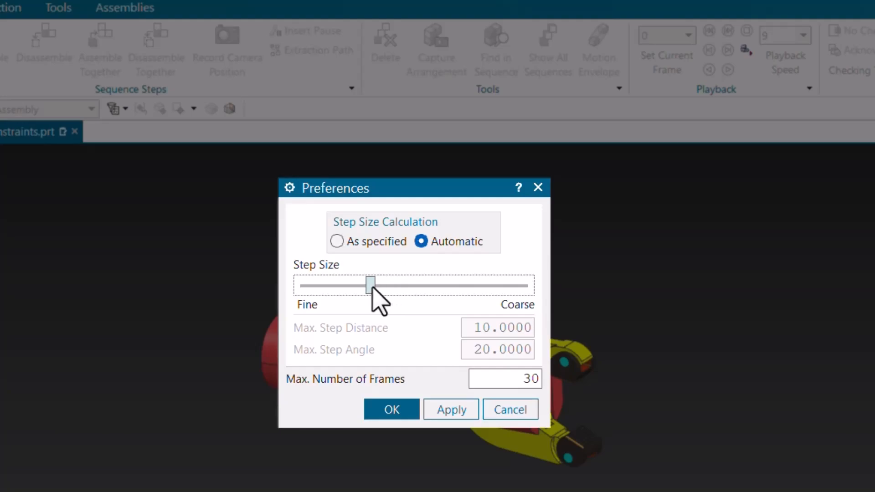
left_click(400, 409)
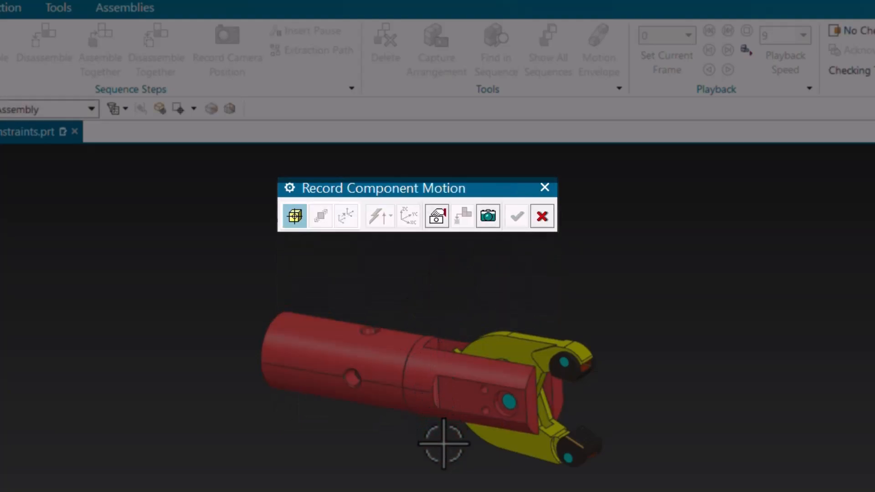
scroll(443, 442, "down", 2)
scroll(403, 330, "up", 3)
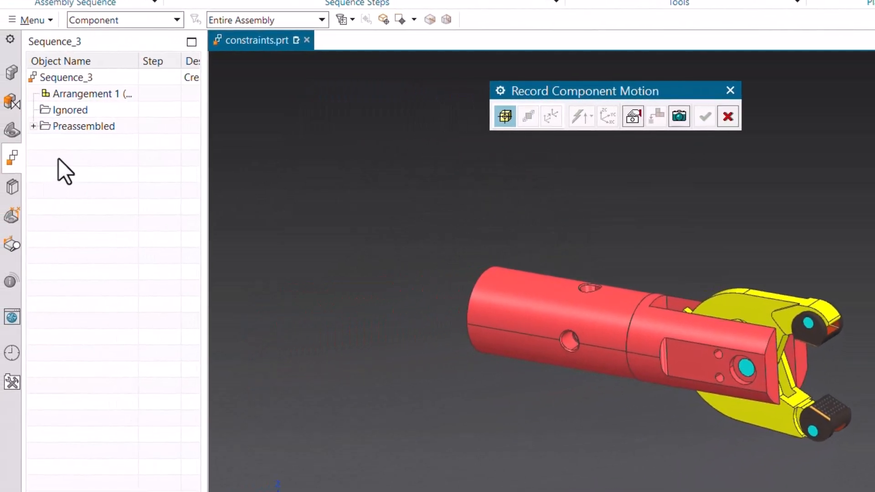
left_click(728, 121)
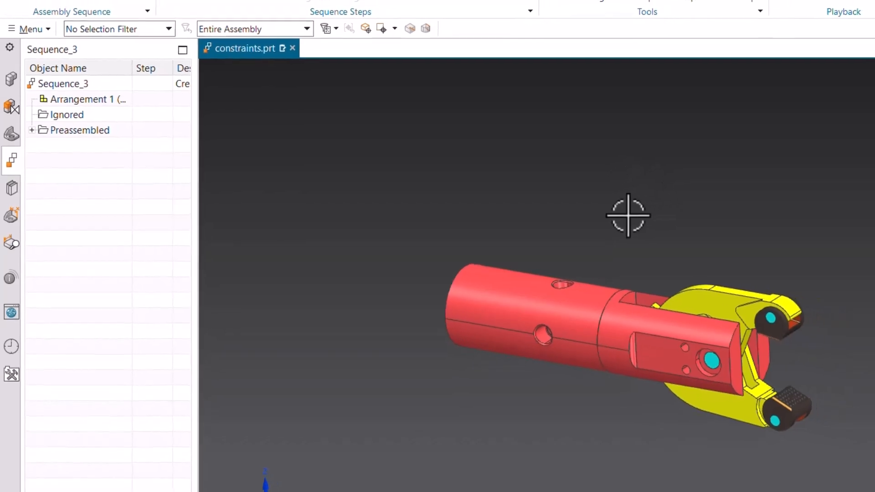
Start inserting a motion step and select the small pin in the upper grip as the component to move
middle_click_drag(659, 194, 568, 187)
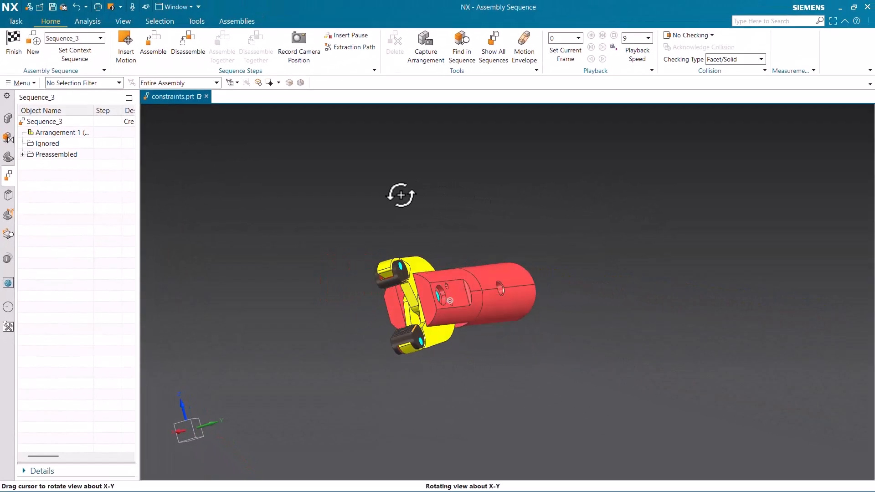
middle_click_drag(401, 195, 376, 204)
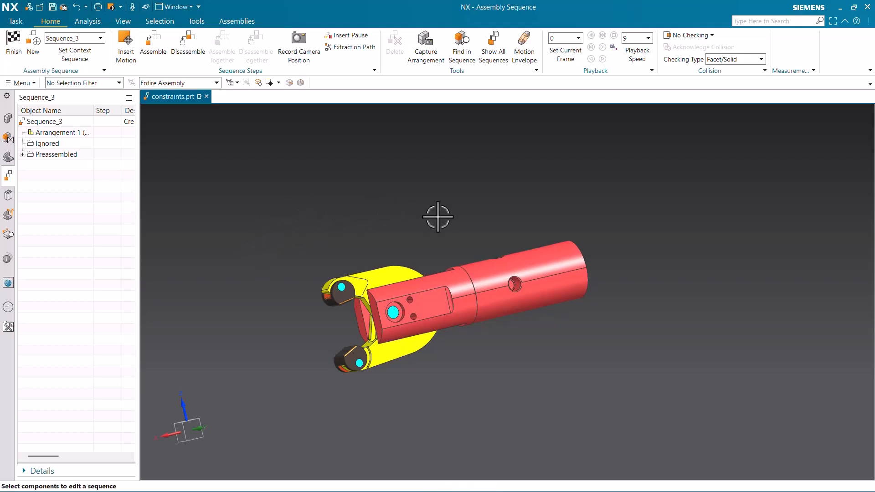
middle_click_drag(229, 209, 432, 171)
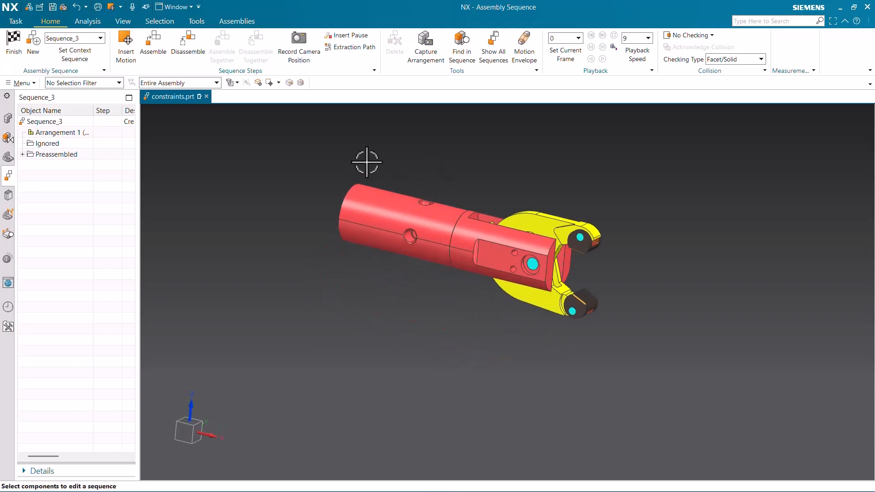
left_click(130, 50)
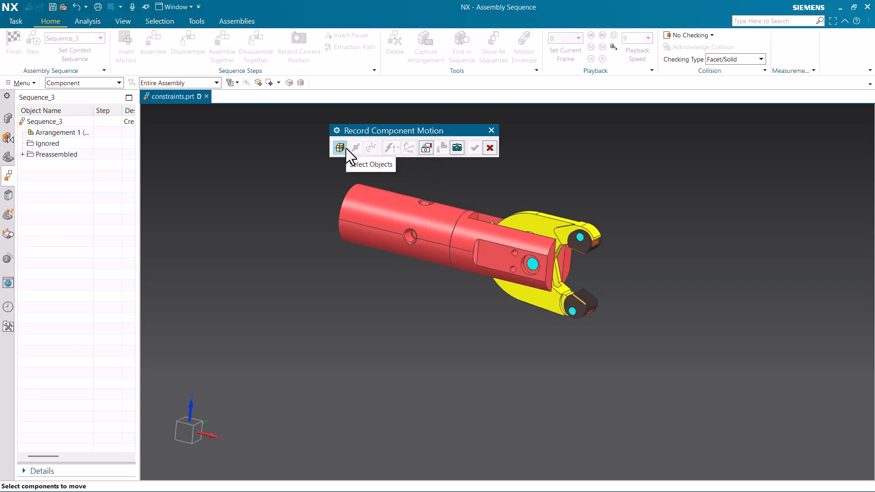
scroll(373, 308, "down", 1)
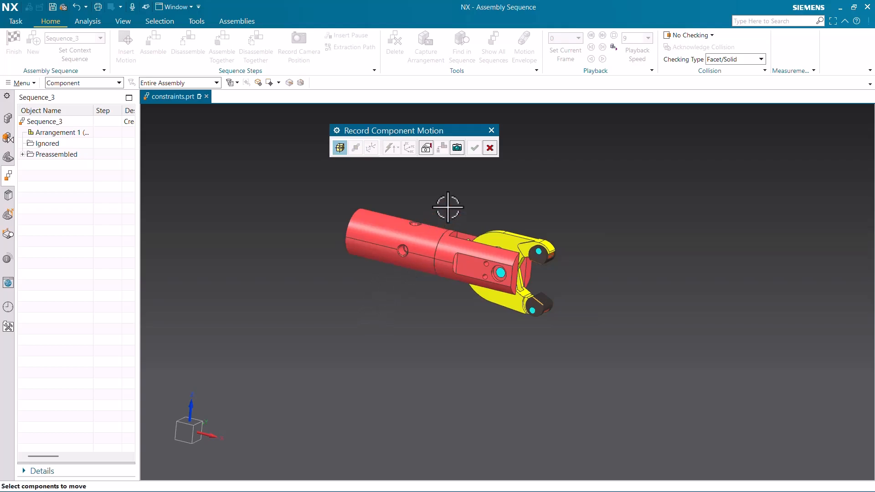
scroll(452, 197, "up", 1)
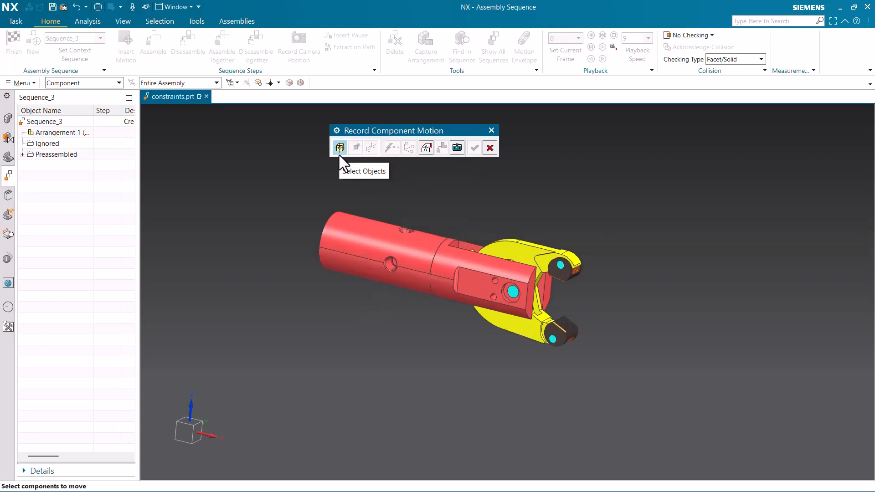
left_click_drag(399, 135, 481, 165)
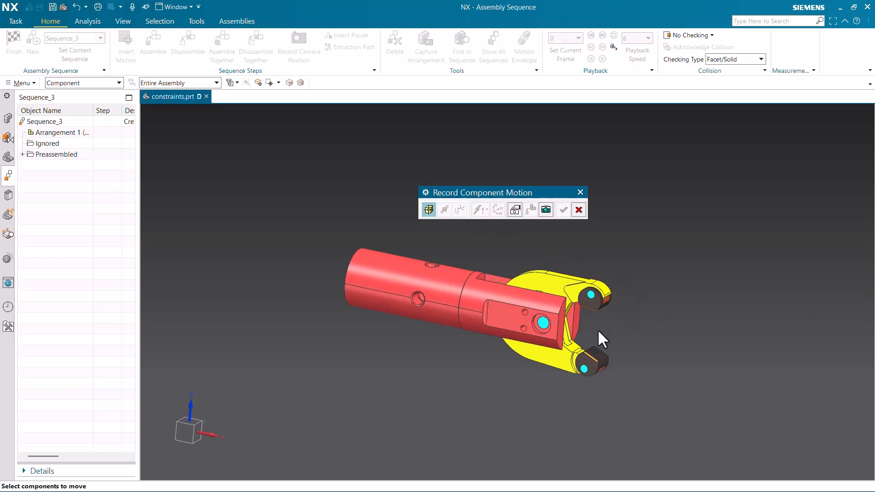
scroll(597, 294, "up", 5)
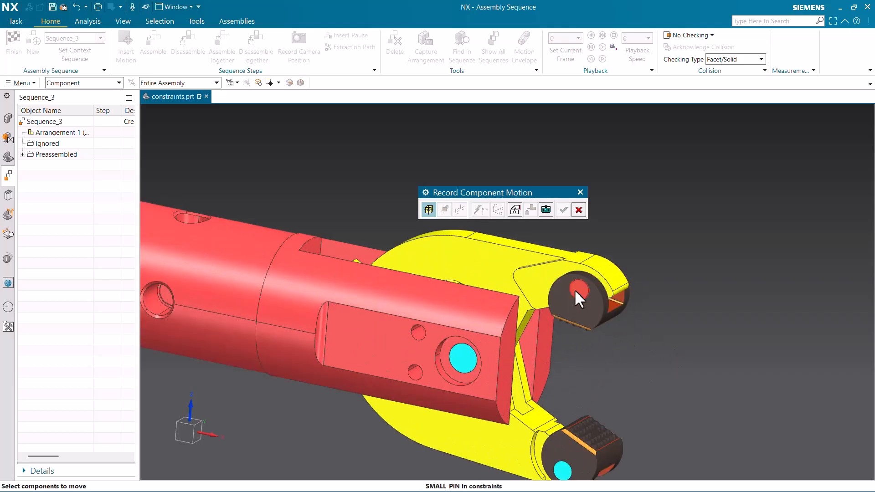
left_click(579, 288)
scroll(631, 327, "down", 3)
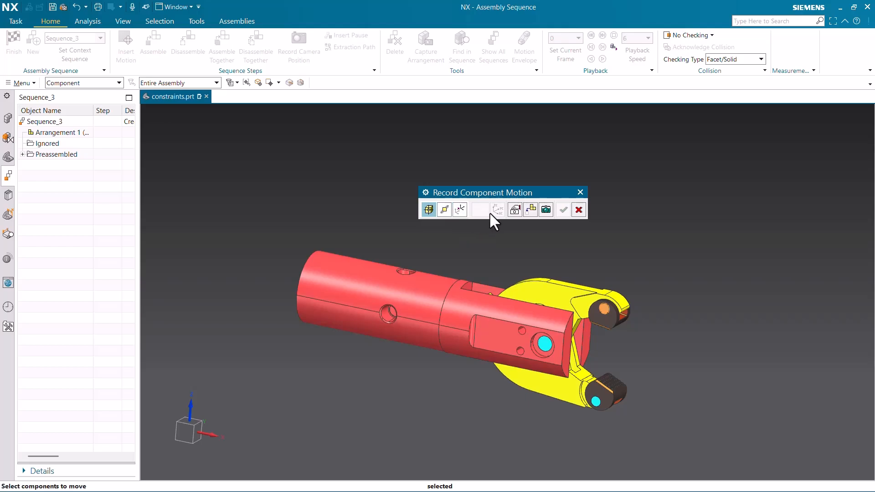
Move only the motion handles of the selected small pin 200 mm along ZC, away from the upper grip
left_click(460, 210)
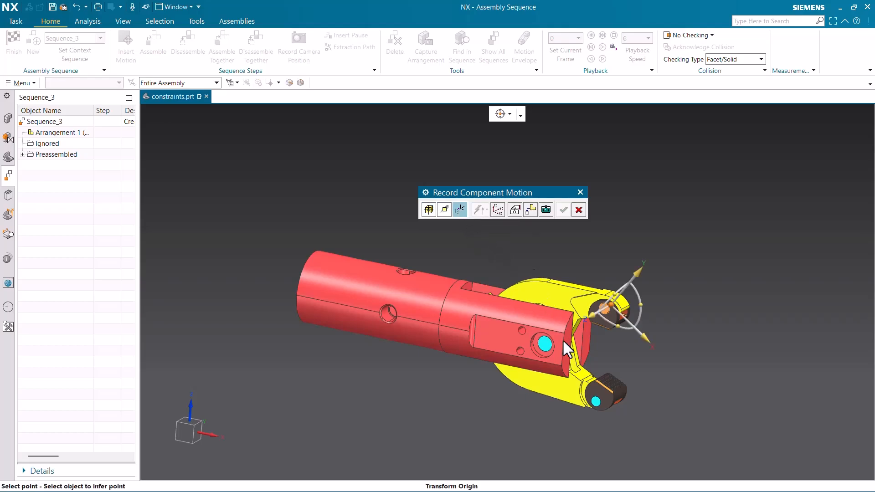
middle_click_drag(561, 341, 547, 343)
scroll(611, 290, "down", 2)
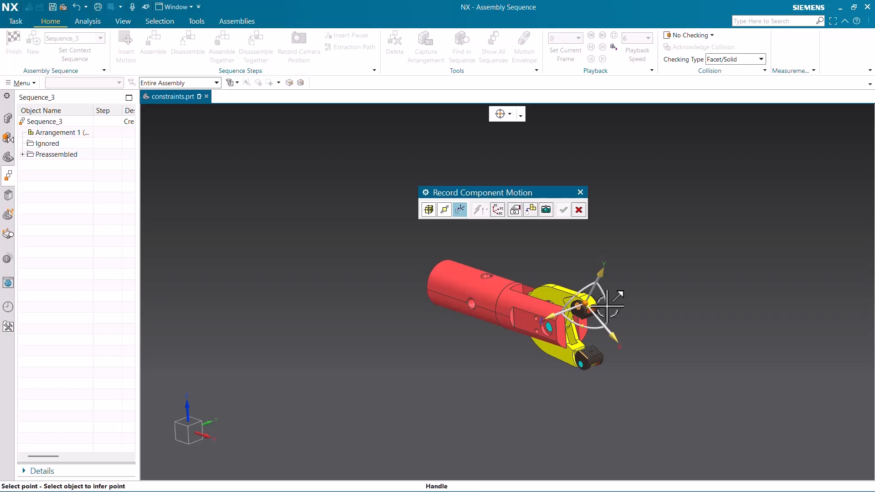
mouse_move(609, 300)
left_mouse_down()
mouse_move(602, 288)
mouse_move(613, 306)
mouse_move(612, 293)
left_mouse_up()
left_click_drag(551, 314, 395, 374)
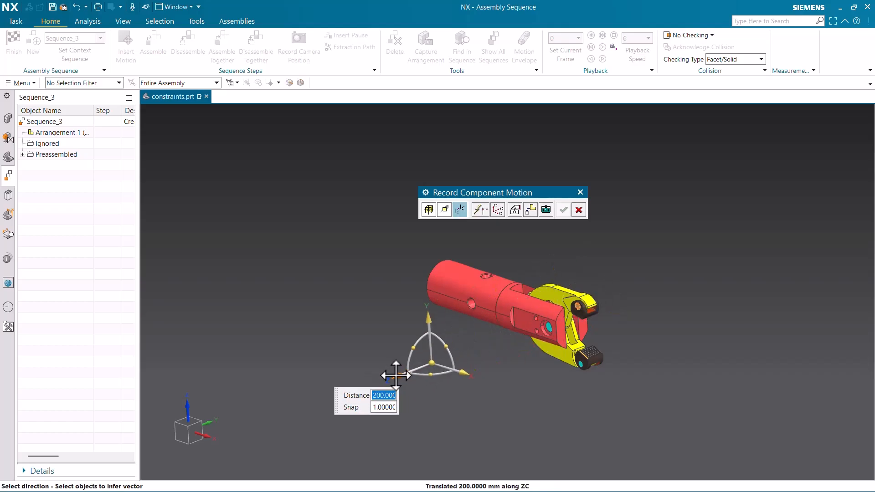
Rotate only the pin's motion handles about their Z-axis so that the handles' X-axis points upward
mouse_move(449, 348)
left_mouse_down()
mouse_move(468, 401)
mouse_move(430, 284)
mouse_move(446, 337)
left_mouse_up()
mouse_move(413, 348)
left_mouse_down()
mouse_move(424, 339)
mouse_move(409, 364)
mouse_move(421, 347)
left_mouse_up()
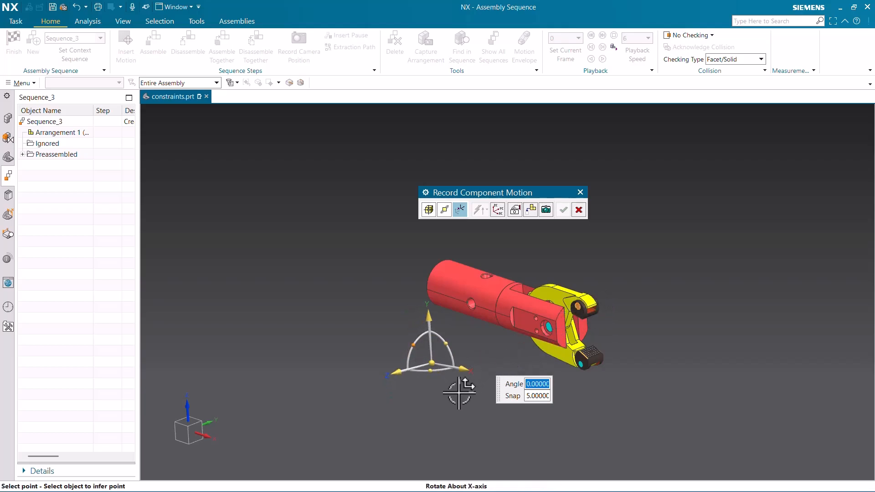
mouse_move(413, 346)
left_mouse_down()
mouse_move(408, 357)
mouse_move(410, 348)
mouse_move(400, 351)
mouse_move(413, 348)
left_mouse_up()
middle_click_drag(533, 317, 543, 312)
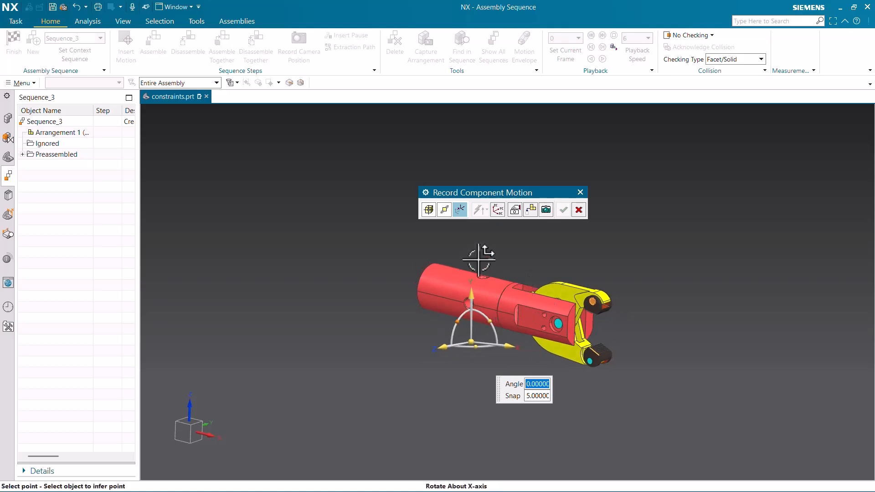
left_click(445, 210)
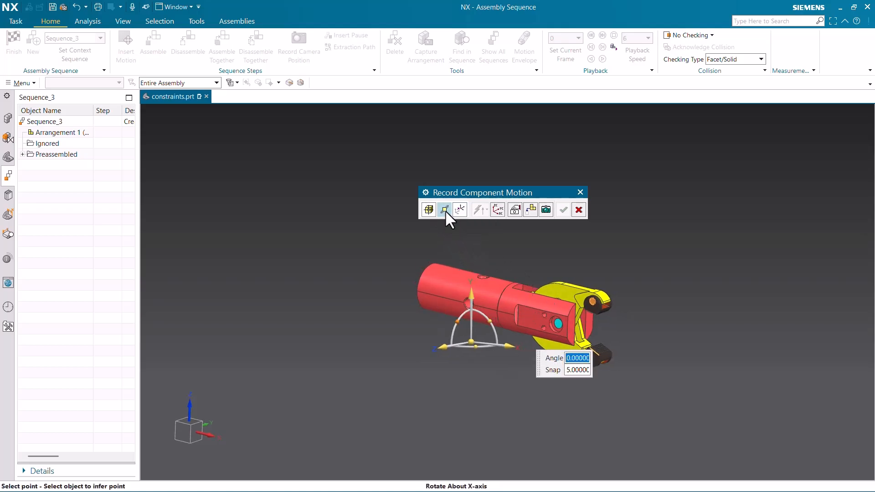
middle_click_drag(524, 298, 543, 327)
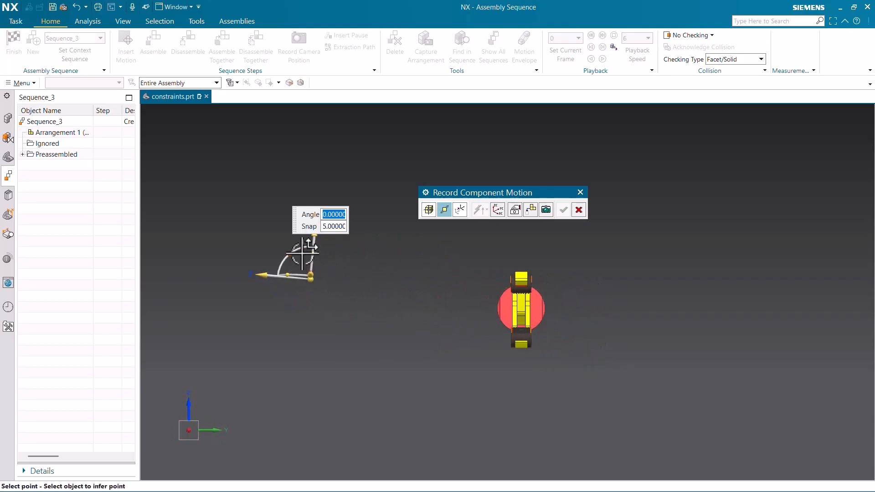
left_click(459, 209)
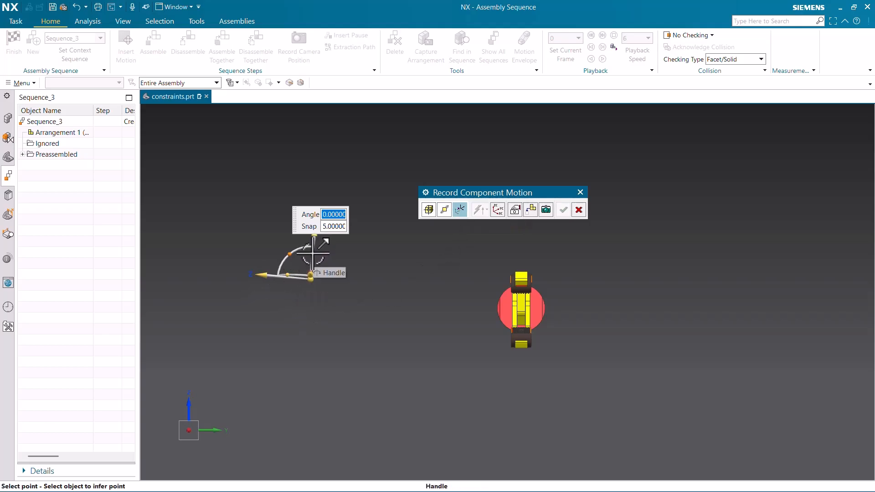
left_click_drag(313, 256, 326, 279)
middle_click_drag(545, 300, 558, 319)
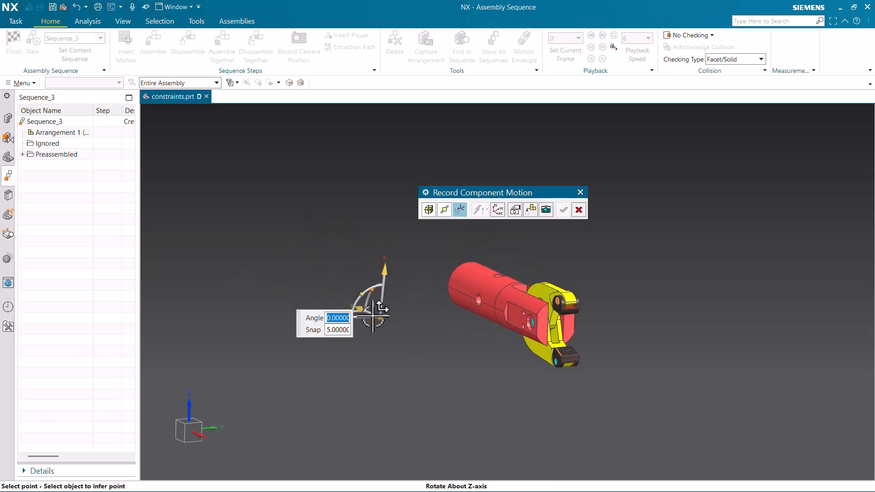
With Move Objects active, pull the small pin out of the grip along its handle Z-axis, and align that axis with XC
left_click(444, 210)
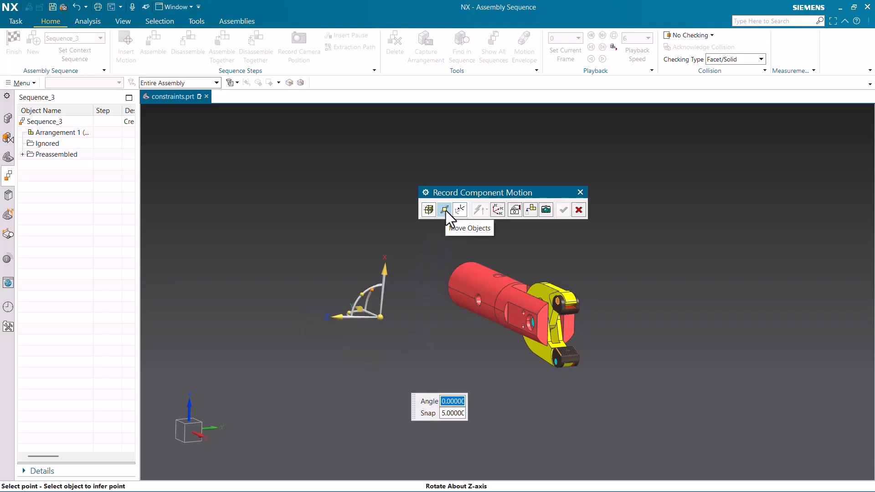
left_click_drag(337, 316, 221, 351)
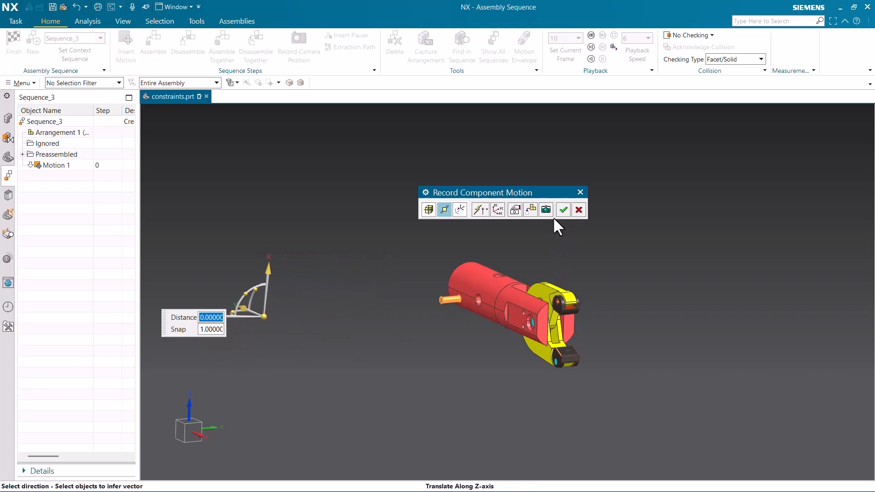
left_click(487, 209)
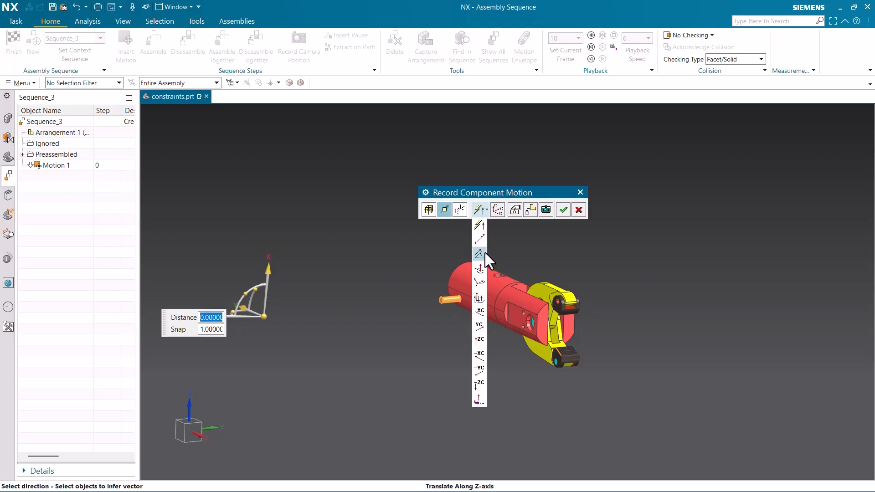
left_click(481, 311)
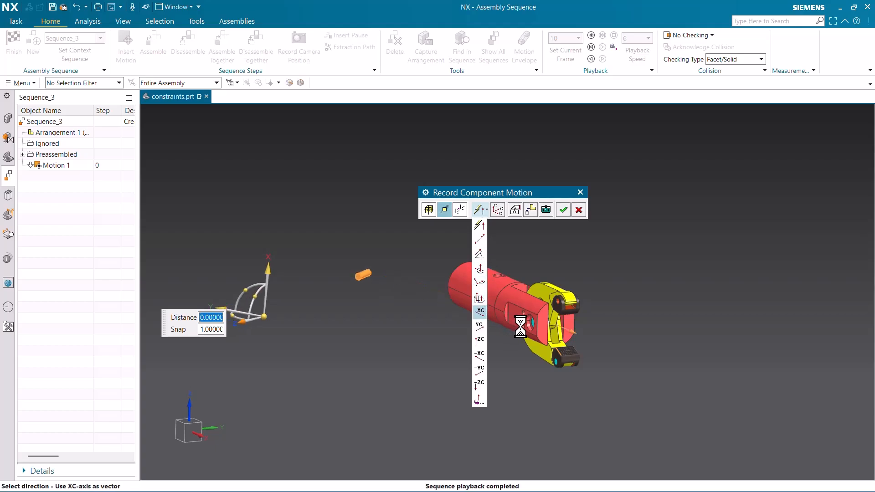
Reorient the pin by aligning its handle Y-axis with the YC vector
scroll(542, 335, "down", 2)
scroll(361, 327, "up", 1)
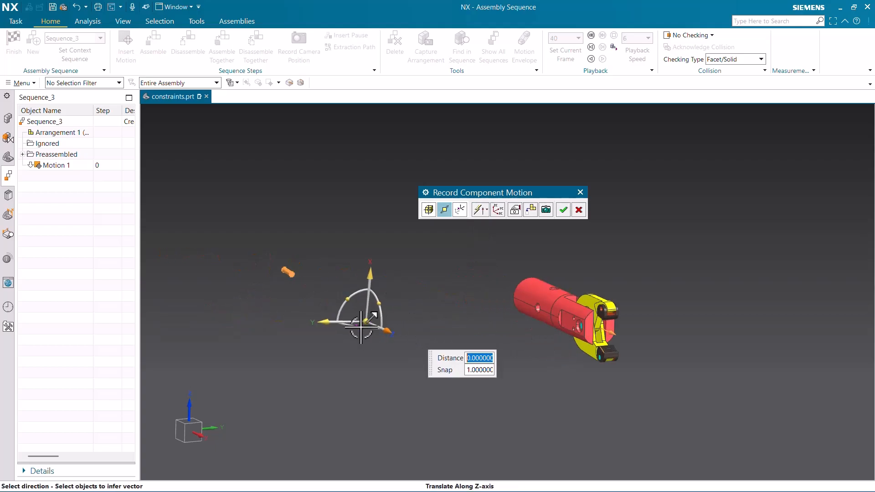
middle_click_drag(385, 312, 377, 313)
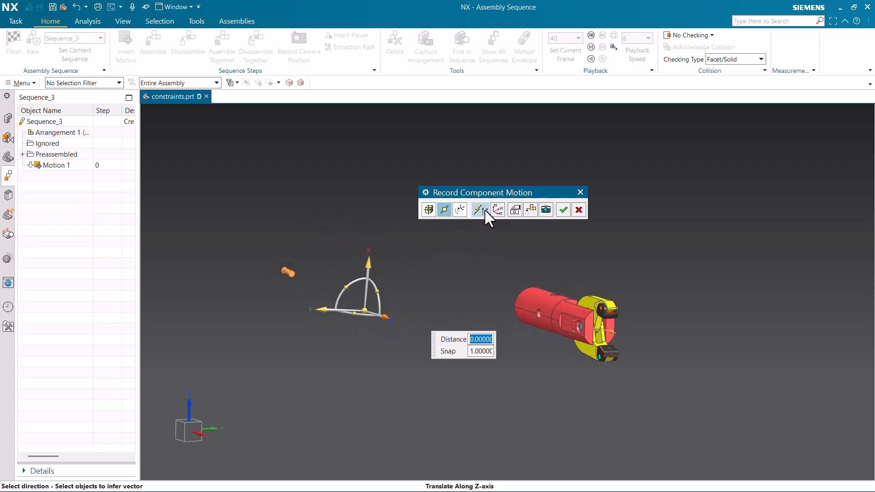
left_click(322, 309)
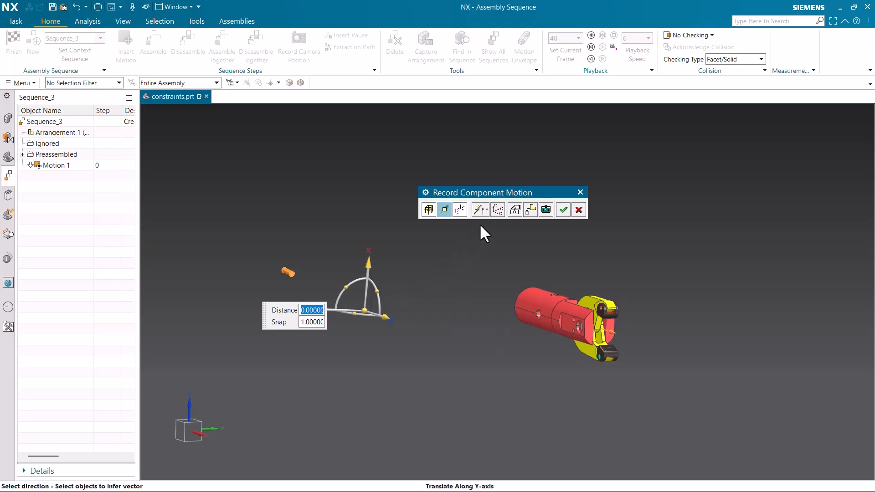
left_click(485, 211)
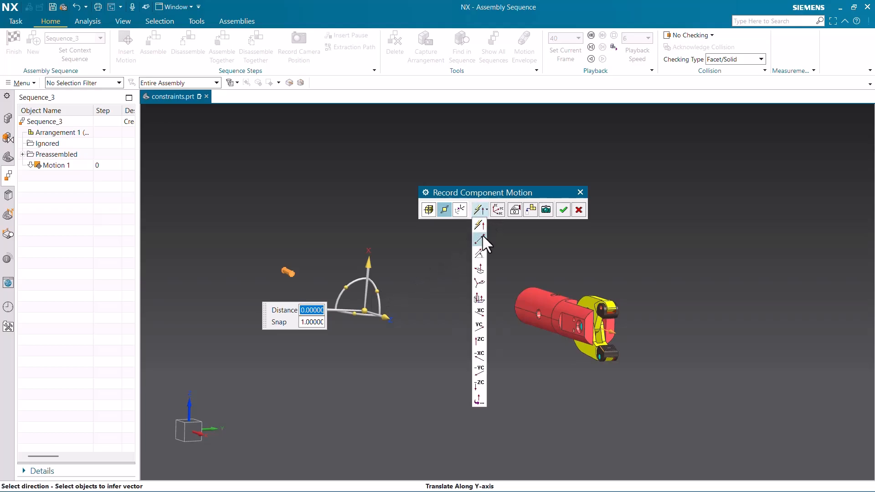
left_click(481, 324)
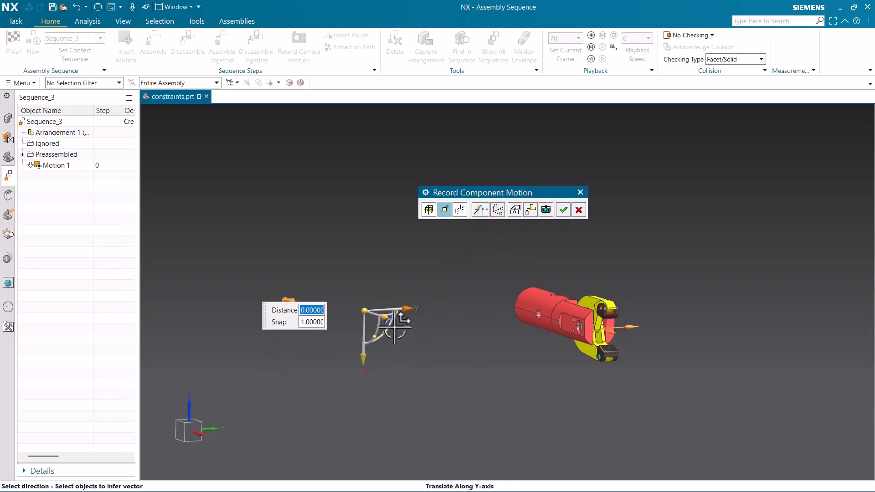
Reorient the pin by aligning its handle Z-axis with the ZC vector
middle_click_drag(388, 314, 416, 326)
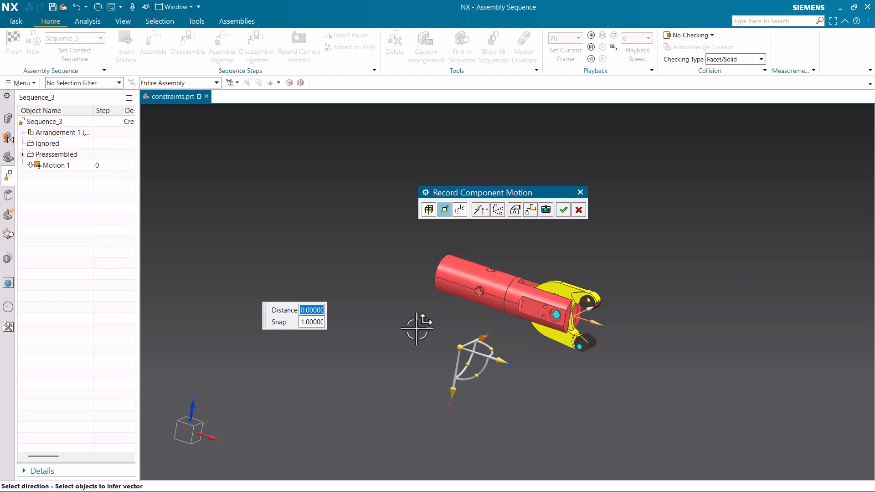
left_click(498, 357)
left_click(486, 209)
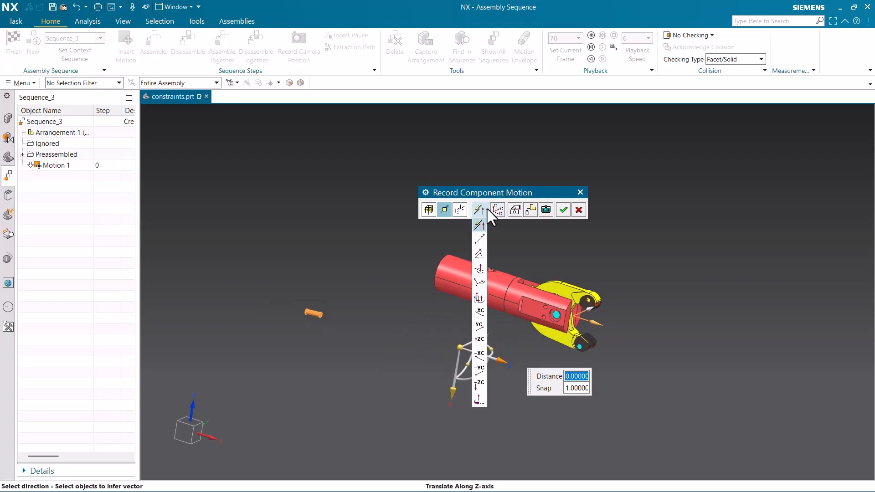
left_click(483, 343)
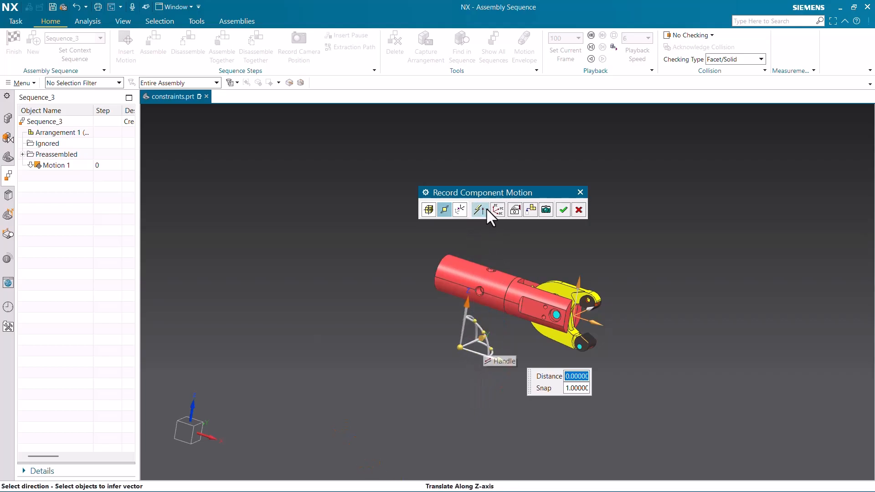
Set the XC vector as the direction for the pin's handle X-axis
middle_click_drag(478, 343, 481, 356)
scroll(453, 315, "down", 2)
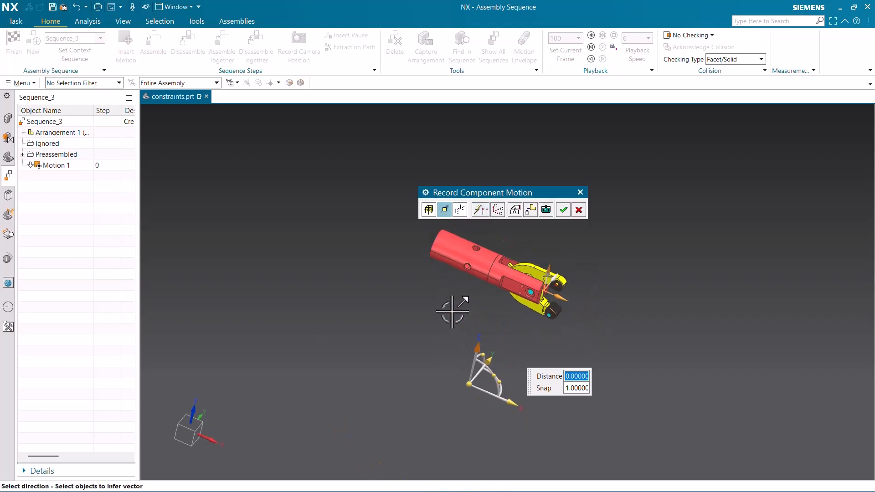
left_click(473, 333)
left_click(510, 389)
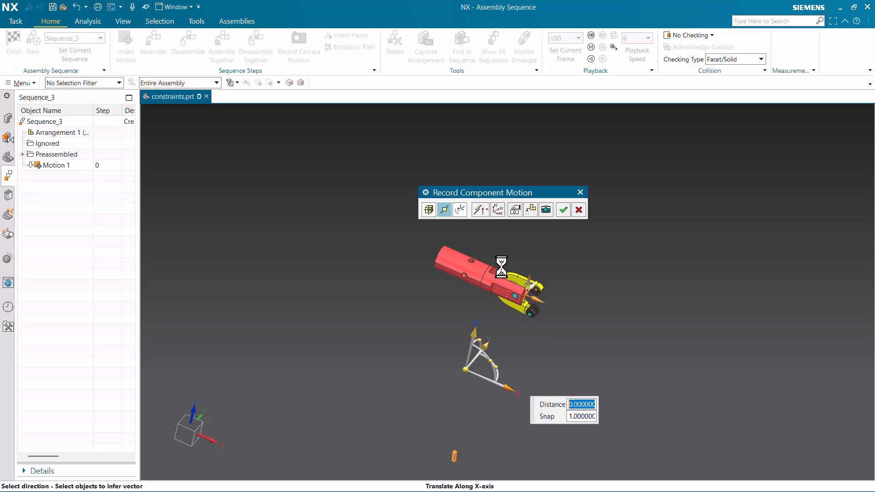
left_click(482, 211)
left_click(482, 315)
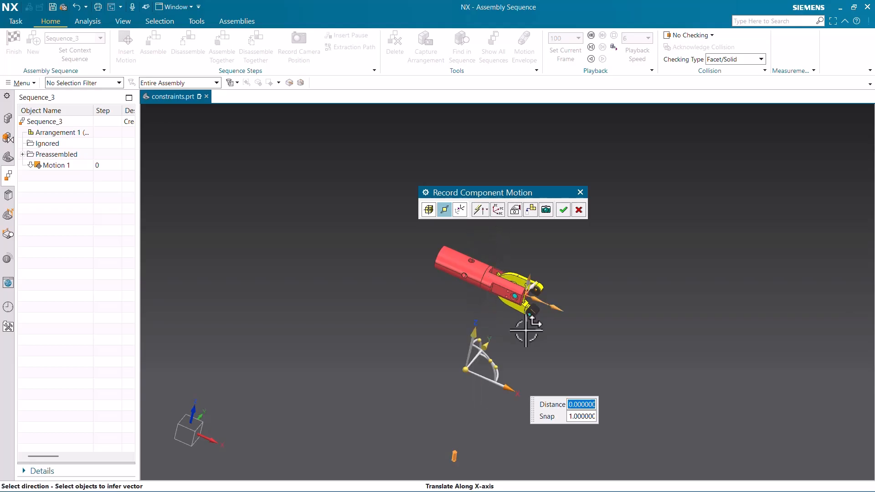
Rotate the pin 90 degrees about its handle X-axis
scroll(490, 315, "down", 1)
middle_click_drag(482, 324, 431, 329)
scroll(434, 361, "up", 1)
middle_click_drag(434, 361, 419, 347)
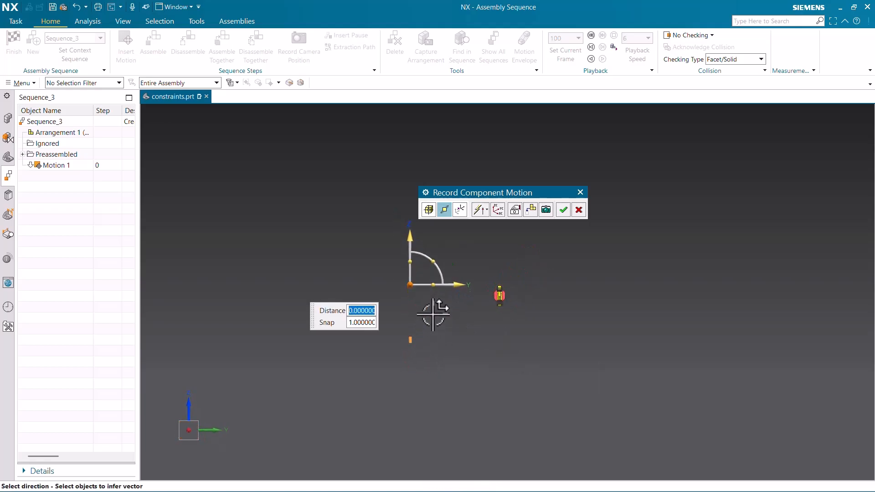
scroll(414, 254, "up", 1)
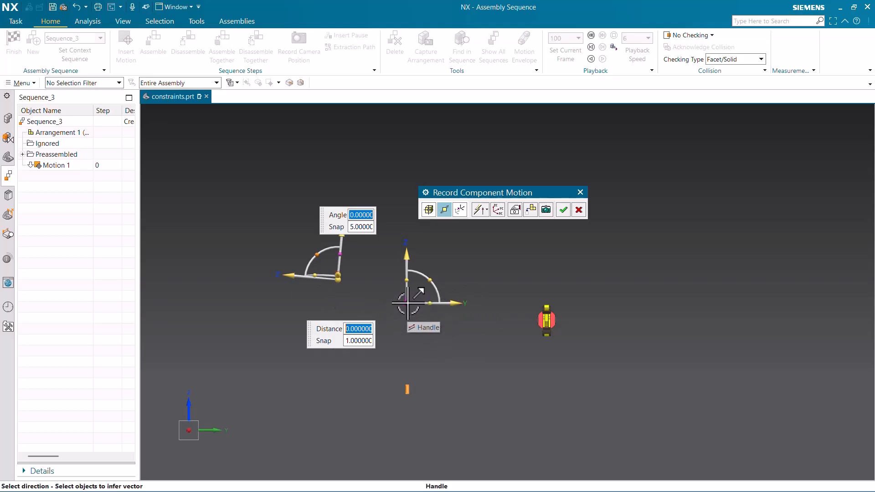
middle_click_drag(407, 303, 448, 347)
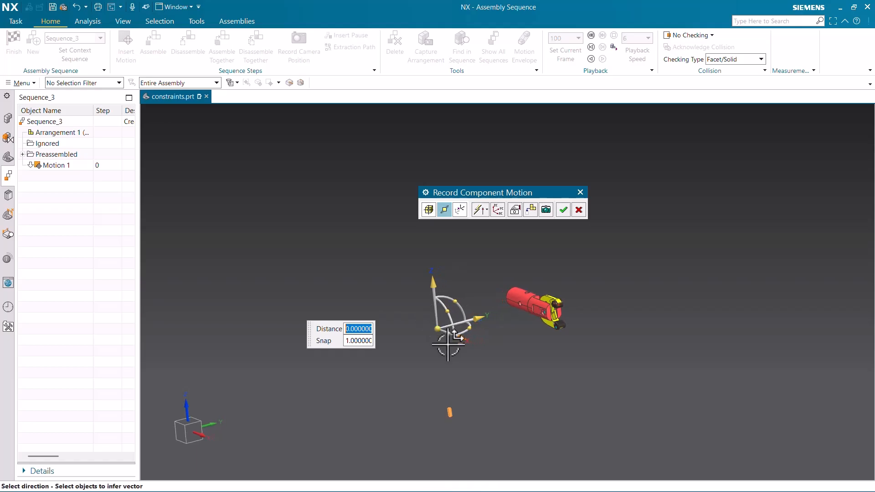
scroll(459, 410, "up", 3)
scroll(457, 409, "down", 1)
scroll(447, 410, "up", 2)
scroll(440, 409, "down", 2)
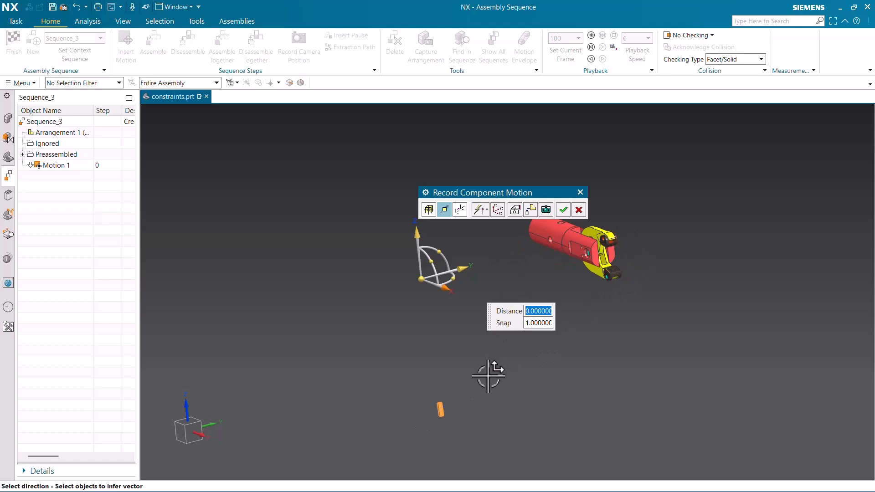
left_click(453, 257)
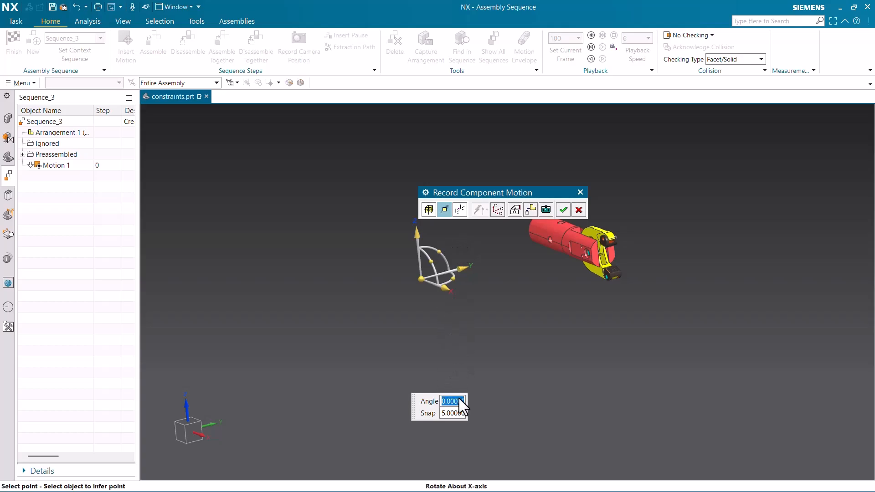
type("90")
key("Return")
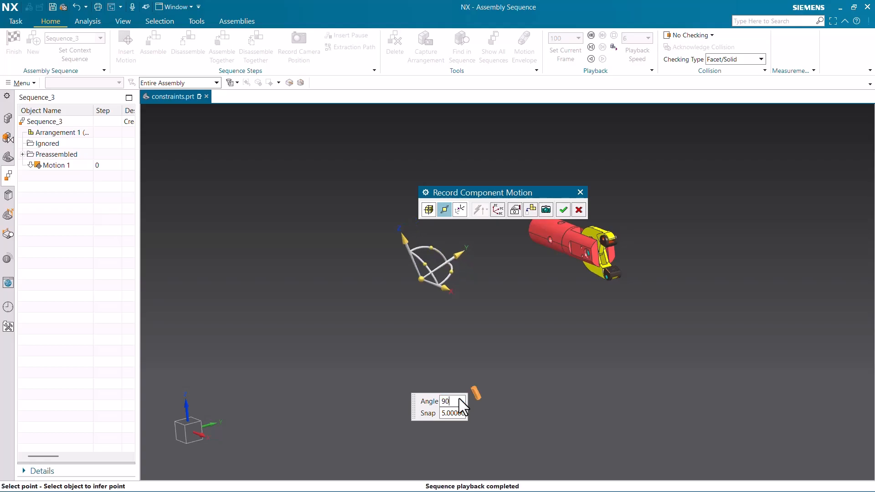
Lower the pin along its handle Y-axis to the gripper's level and slide it along the Z-axis to the gripper
middle_click_drag(625, 277, 561, 309)
scroll(561, 301, "down", 1)
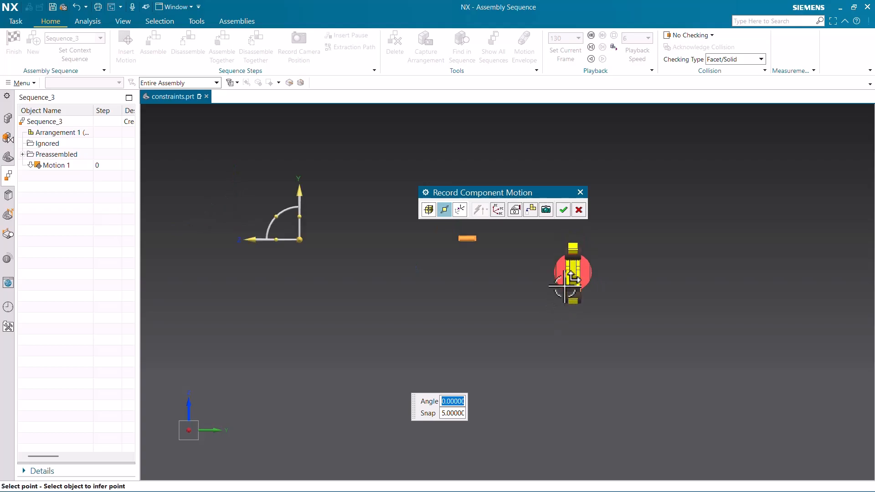
left_click_drag(301, 192, 298, 208)
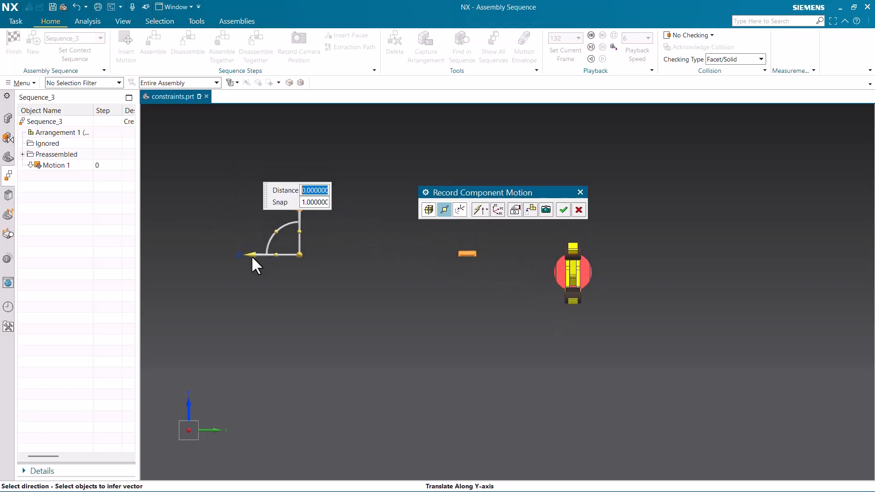
left_click_drag(249, 255, 314, 254)
middle_click_drag(516, 265, 578, 293)
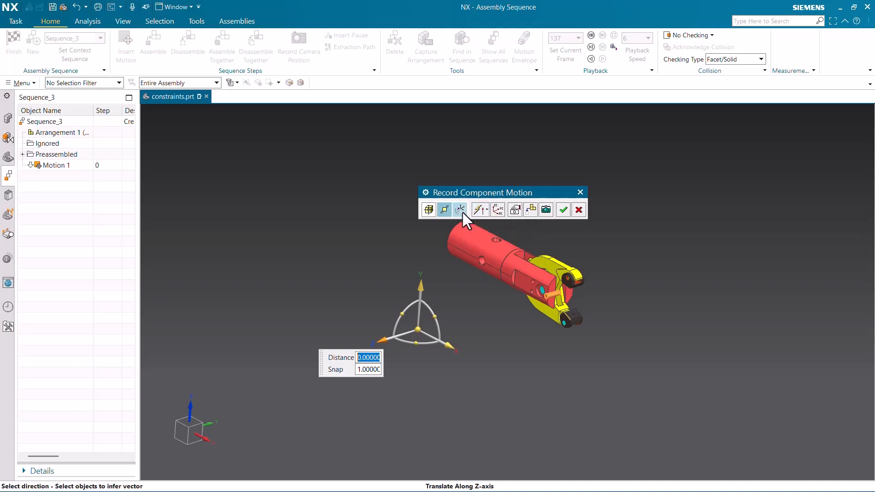
Snap the motion handles to the WCS and move the pin along the Y-axis until it projects outside the gripper body
left_click(498, 209)
scroll(562, 300, "up", 3)
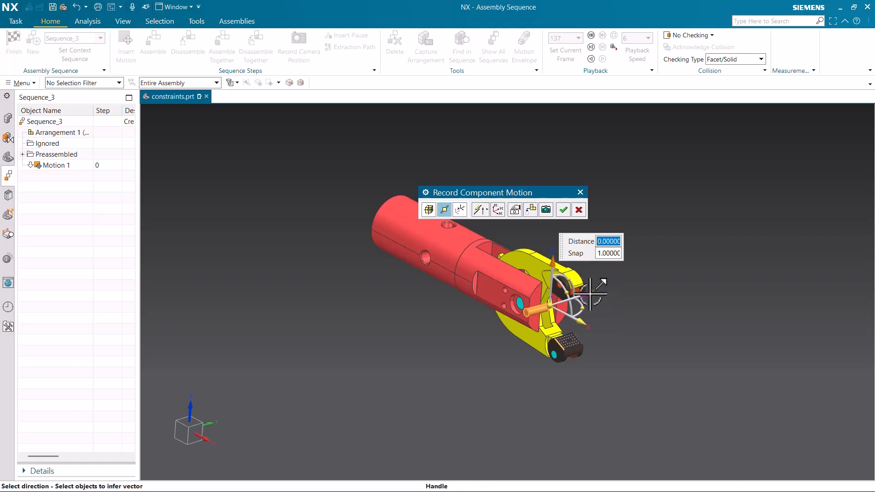
left_click_drag(600, 285, 561, 317)
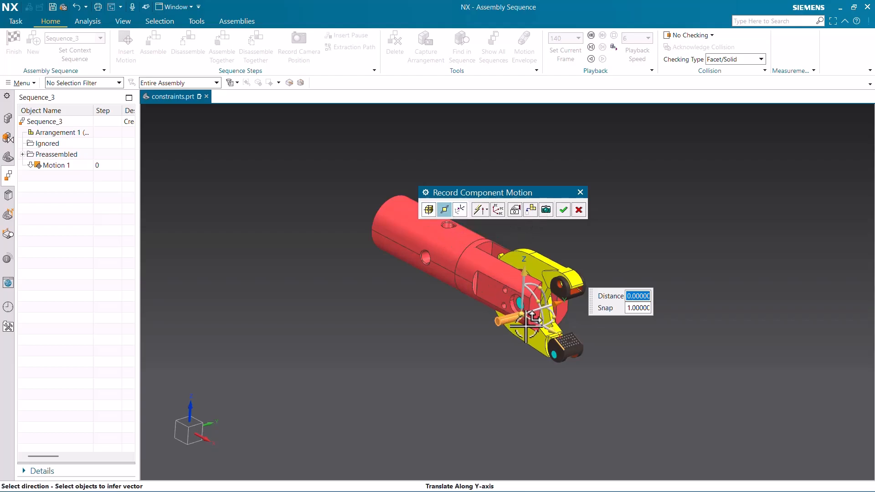
Finish recording the pin's motion and rewind the sequence playback to the start
left_click(564, 211)
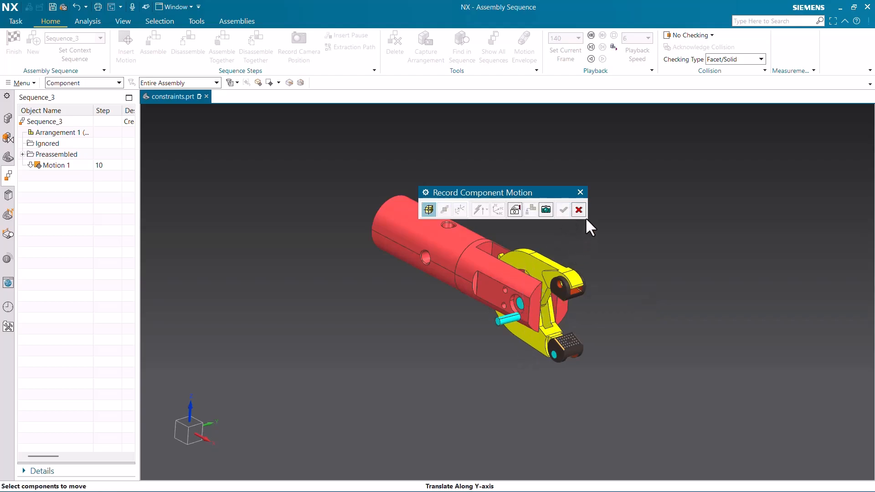
left_click(579, 210)
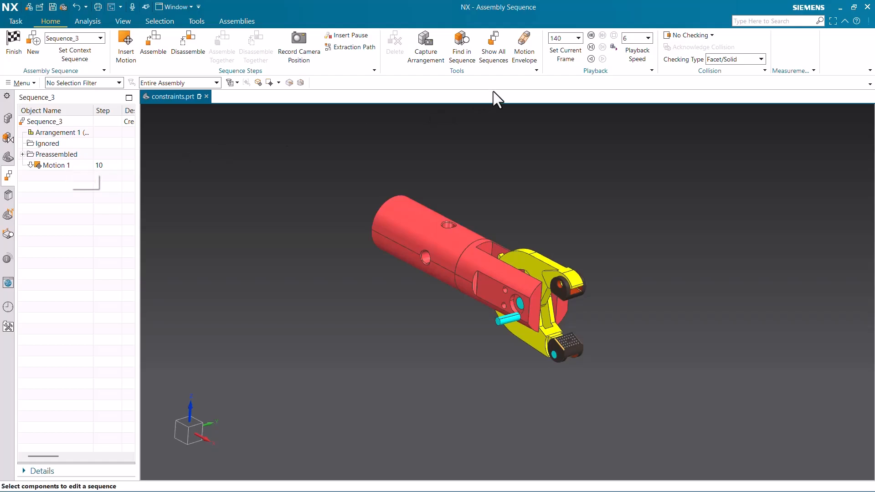
left_click(590, 35)
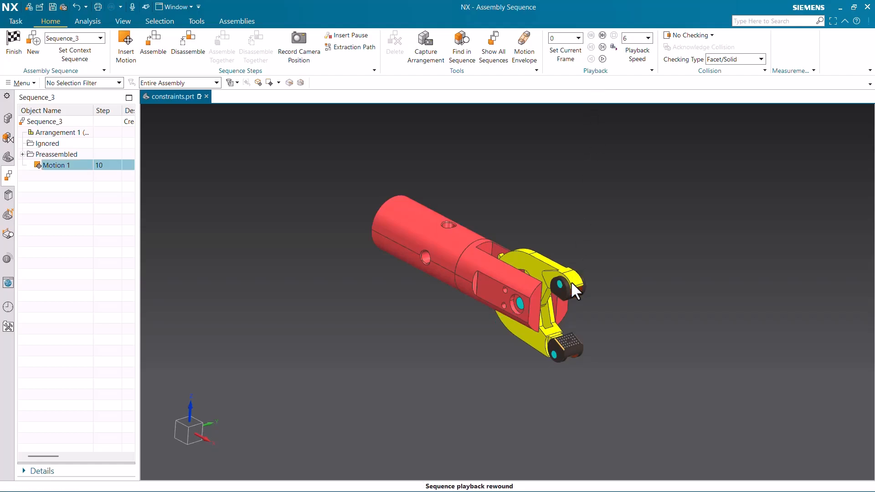
Set the playback speed to 3 and play Sequence_3 forward from the start
scroll(562, 249, "up", 2)
left_click(641, 40)
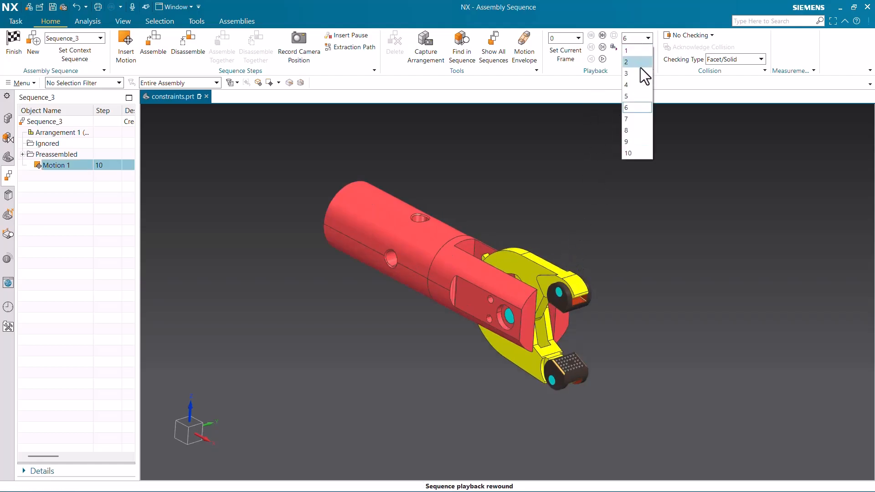
left_click(636, 73)
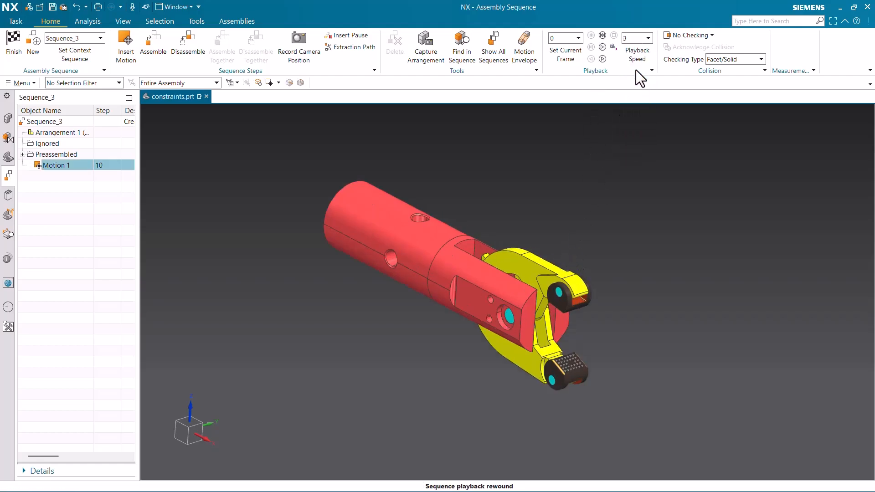
scroll(575, 250, "down", 2)
mouse_move(575, 250)
middle_mouse_down()
mouse_move(550, 275)
mouse_move(545, 264)
middle_mouse_up()
left_click(603, 59)
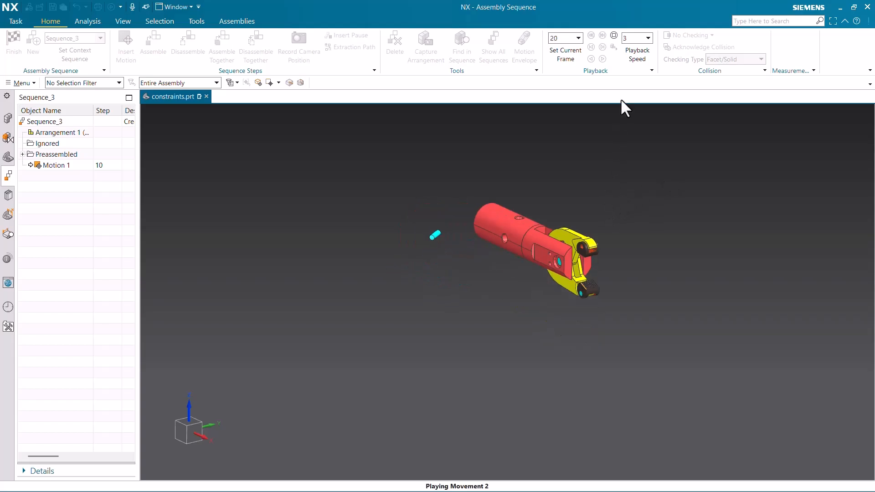
Raise the playback speed to 7 and finally to 9 while the pin's motion is playing
left_click(636, 38)
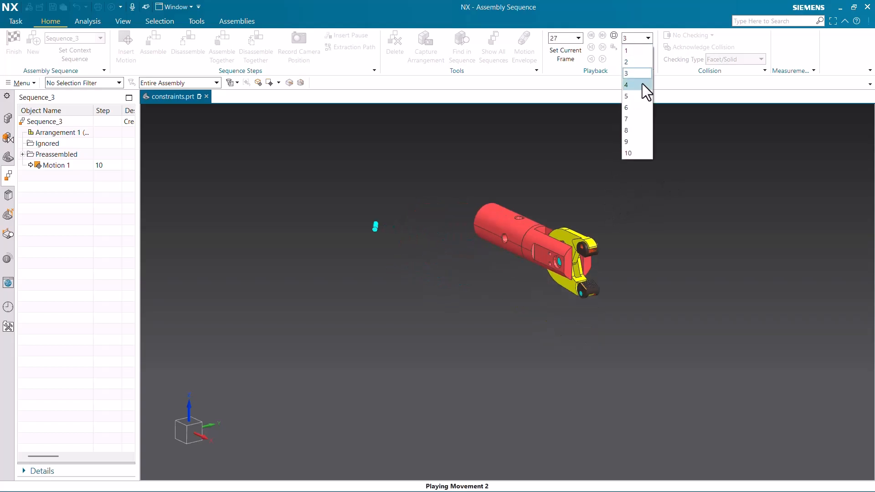
left_click(641, 118)
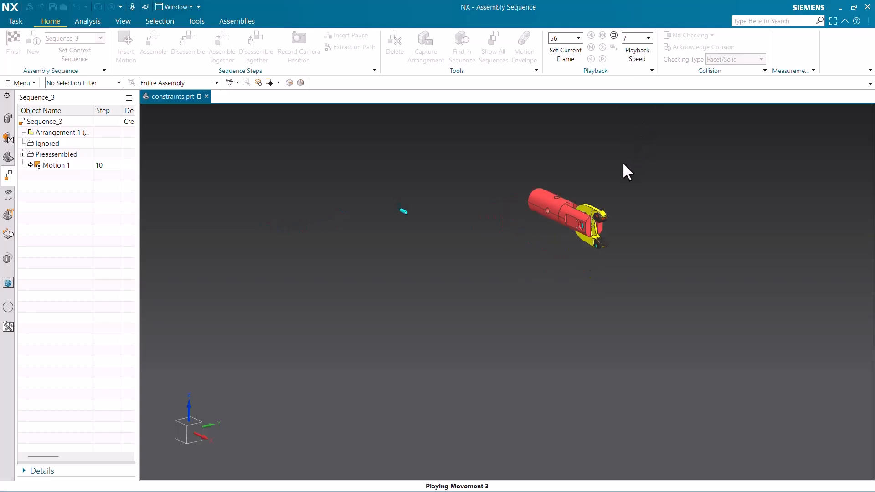
left_click(646, 38)
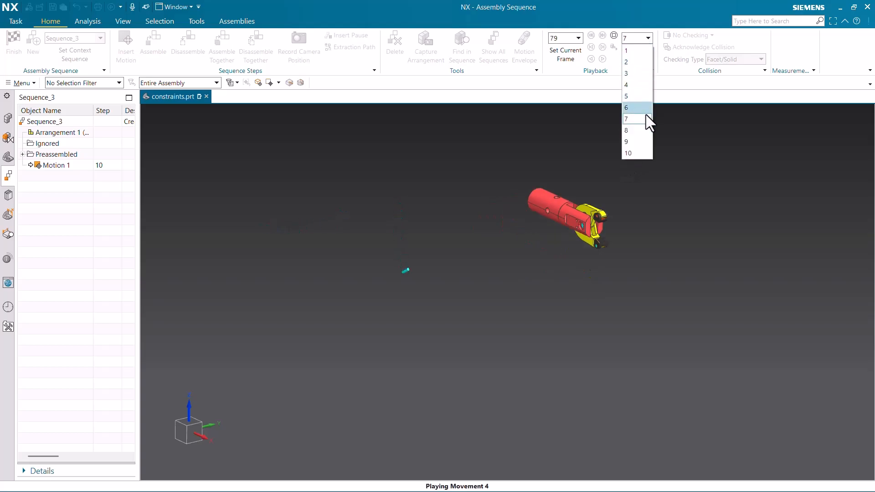
left_click(638, 142)
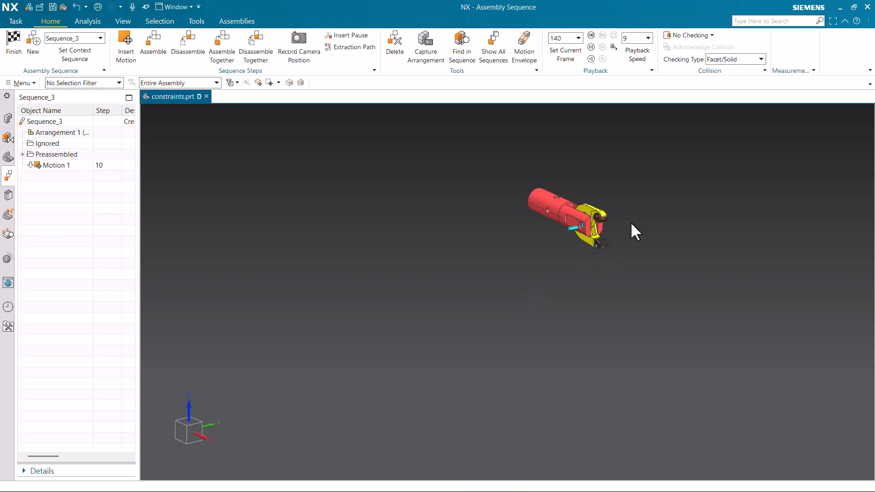
Inspect the pin at its end position beside the gripper, and play the sequence backward to the start
scroll(620, 209, "up", 4)
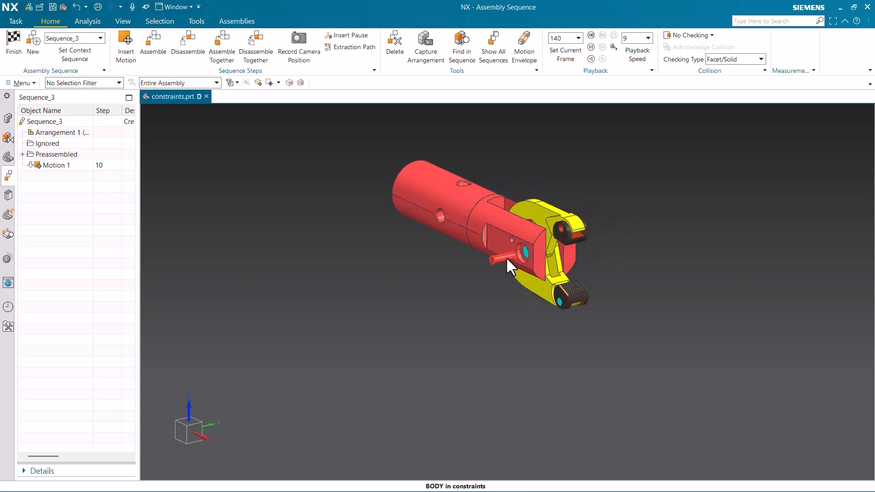
scroll(505, 256, "up", 2)
mouse_move(512, 256)
middle_mouse_down()
mouse_move(530, 255)
mouse_move(505, 250)
mouse_move(502, 258)
middle_mouse_up()
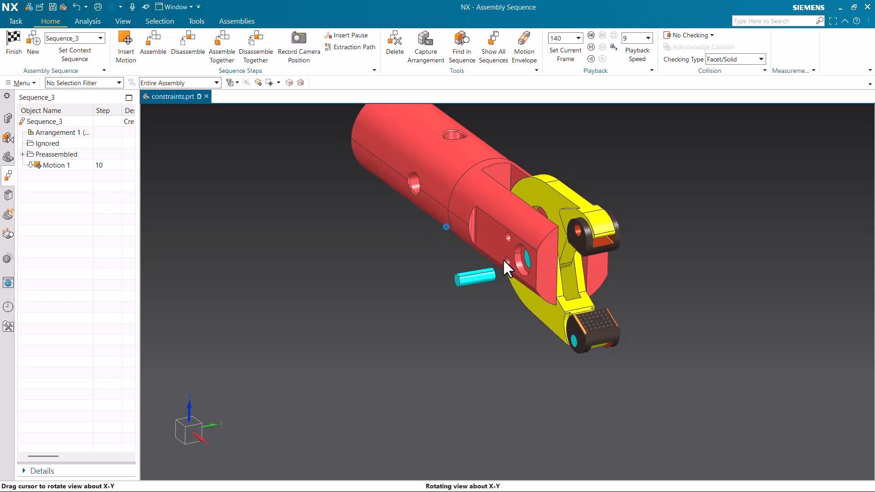
left_click(591, 59)
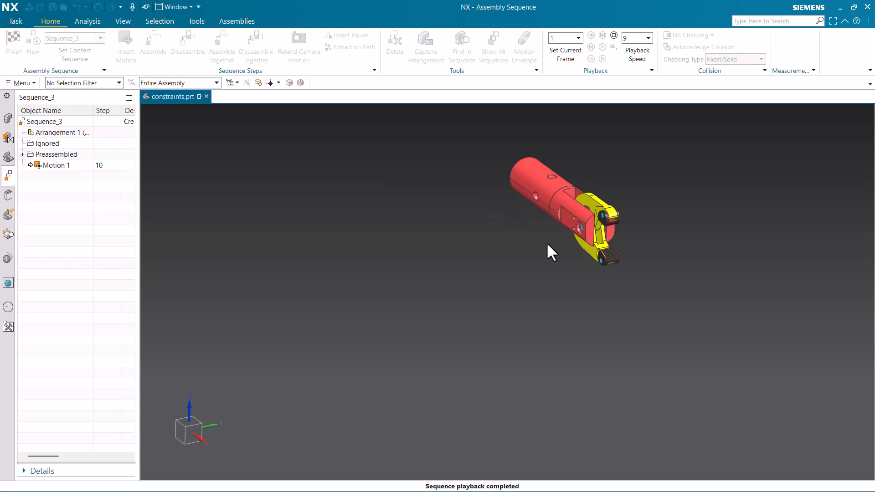
scroll(635, 194, "up", 4)
middle_click_drag(617, 215, 644, 219)
scroll(435, 276, "down", 2)
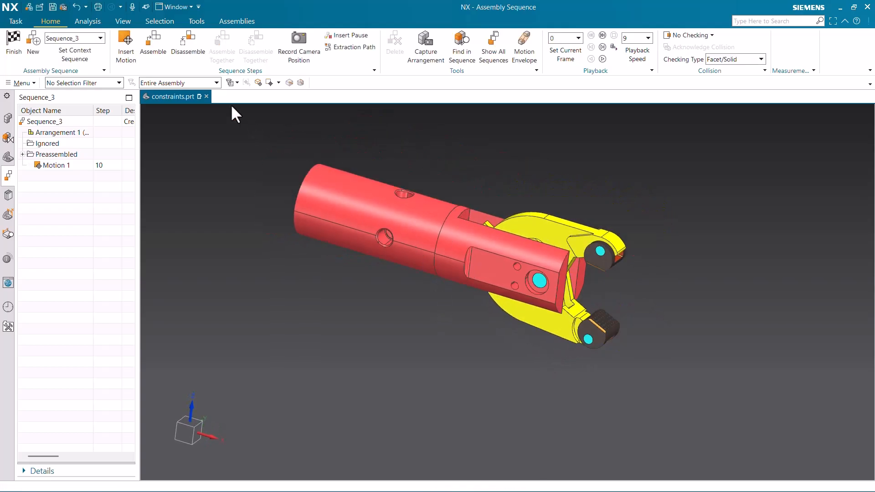
left_click(130, 49)
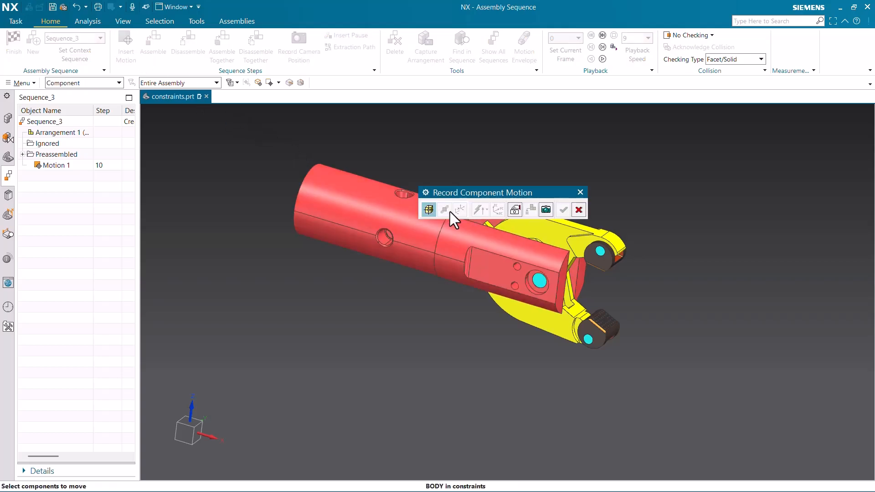
left_click(577, 210)
scroll(579, 179, "down", 2)
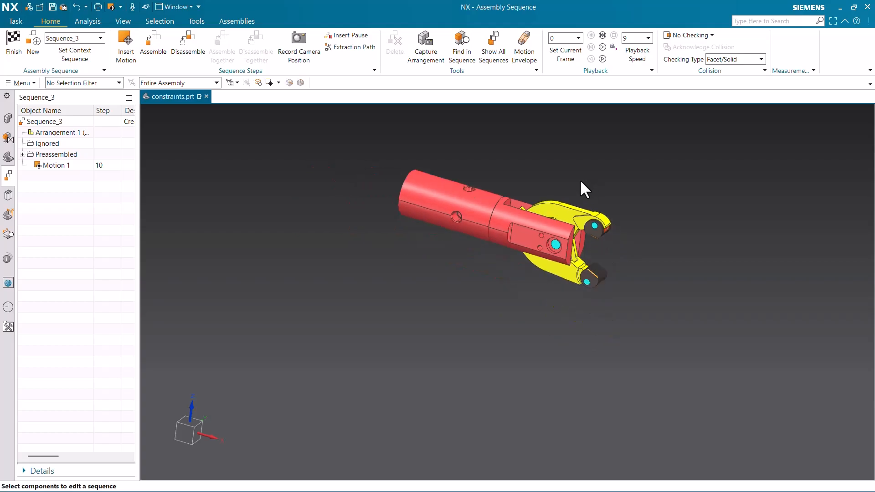
scroll(506, 155, "up", 2)
middle_click_drag(502, 181, 492, 184)
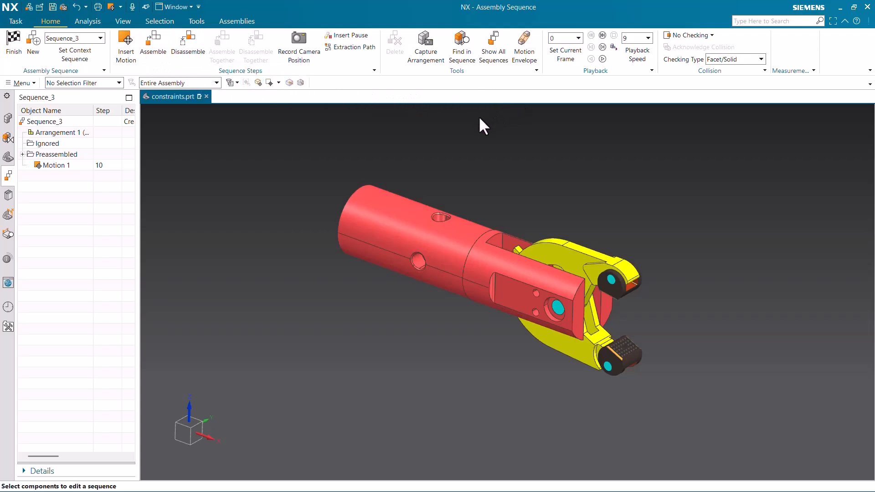
scroll(510, 157, "up", 1)
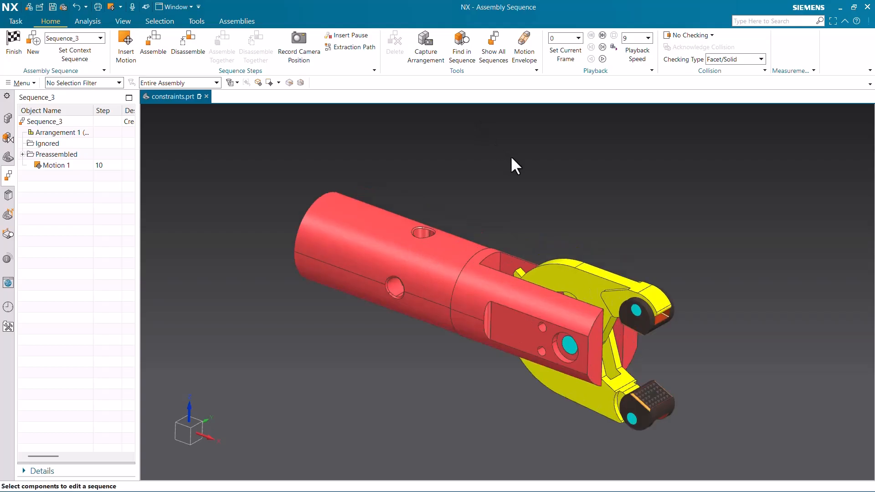
middle_click_drag(469, 173, 473, 162)
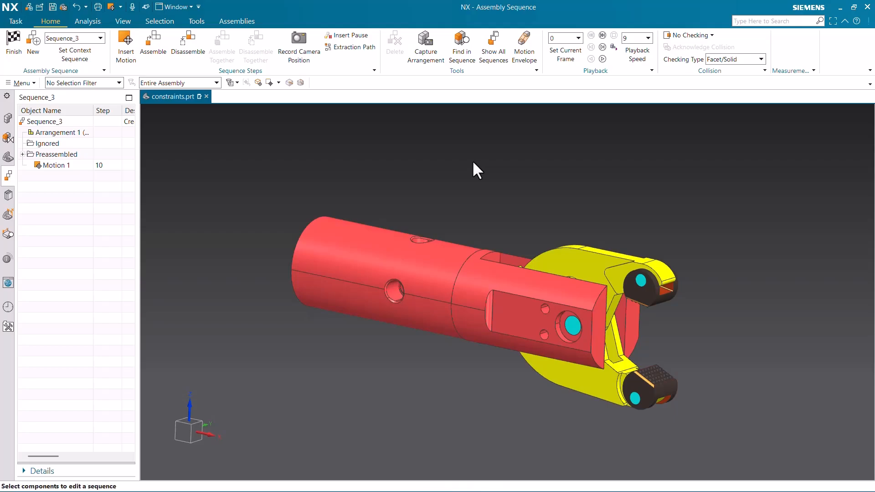
scroll(460, 159, "down", 2)
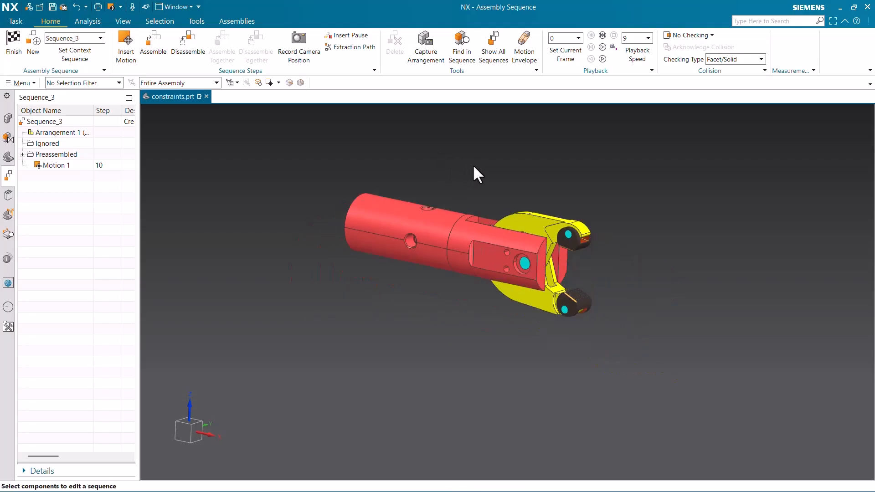